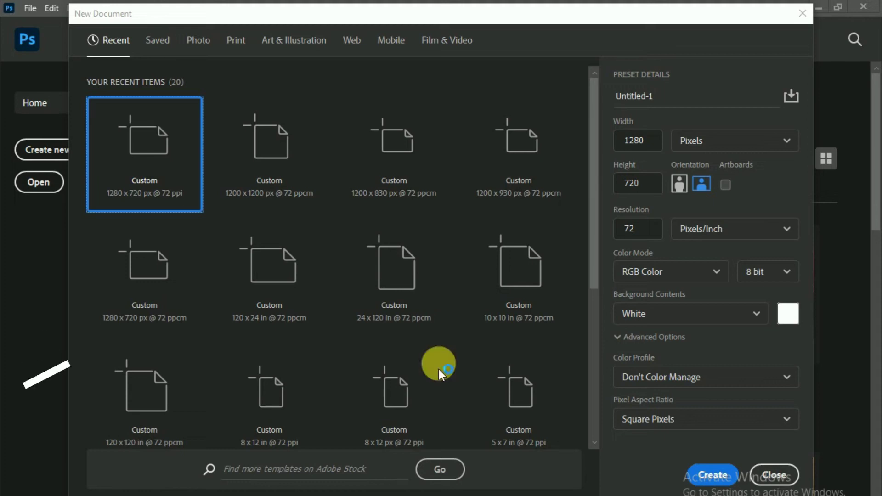
Create a new 1200 × 1200 pixel white document from the recent preset
left_click(274, 148)
left_click(644, 141)
left_click(648, 182)
left_click(645, 241)
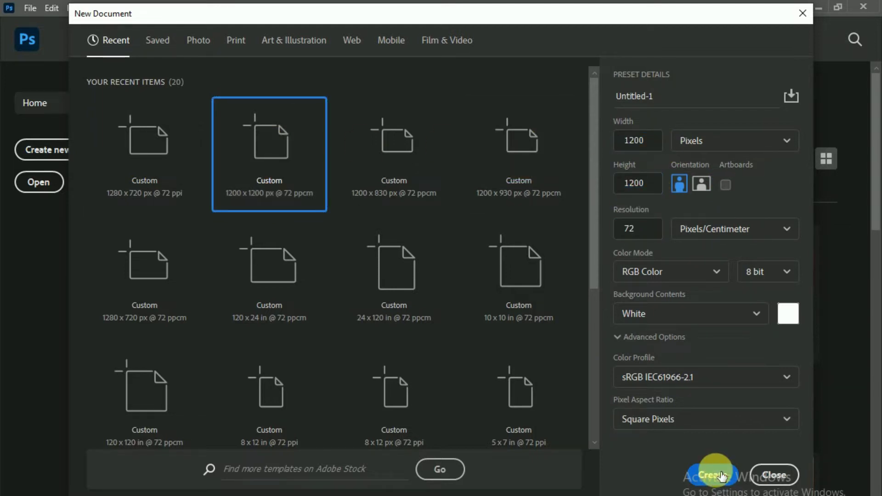
left_click(713, 475)
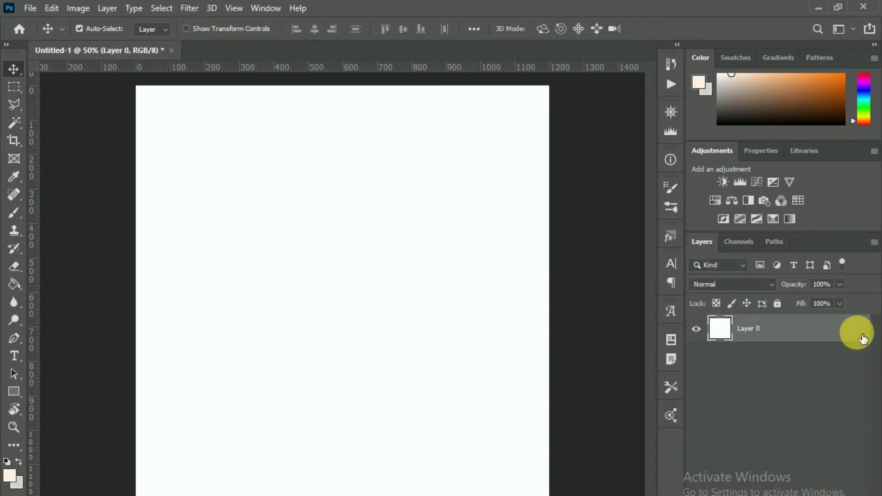
Fill the entire canvas with a dark brown foreground colour using the Paint Bucket
left_click(14, 284)
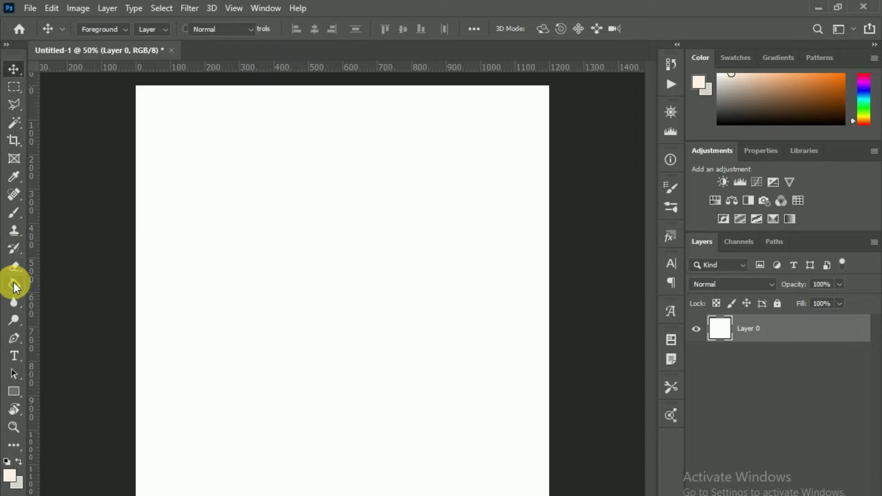
left_click(59, 300)
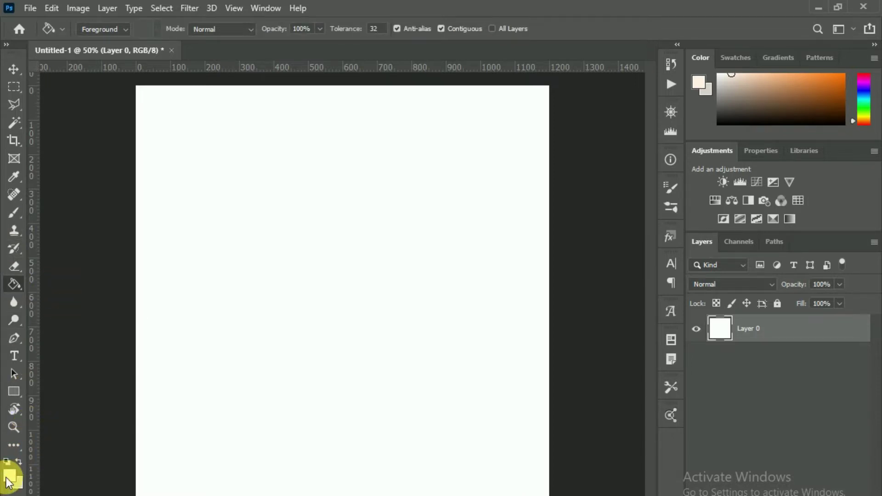
left_click(9, 478)
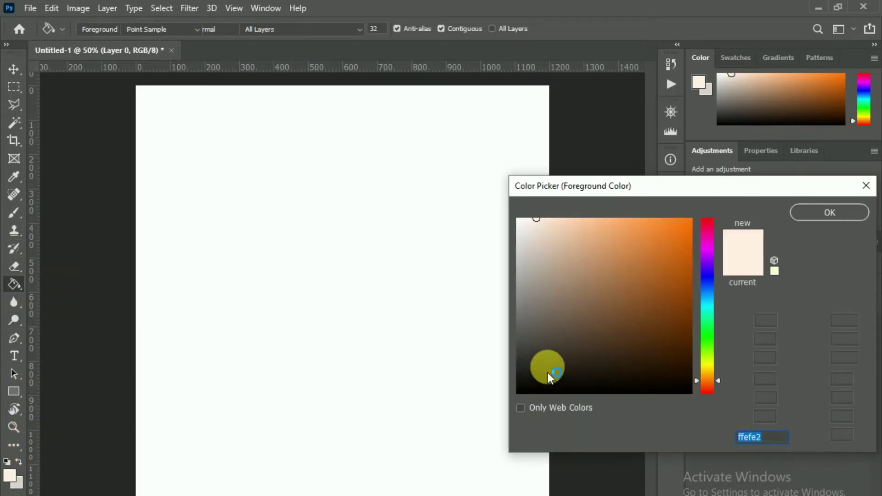
left_click(689, 306)
left_click(827, 213)
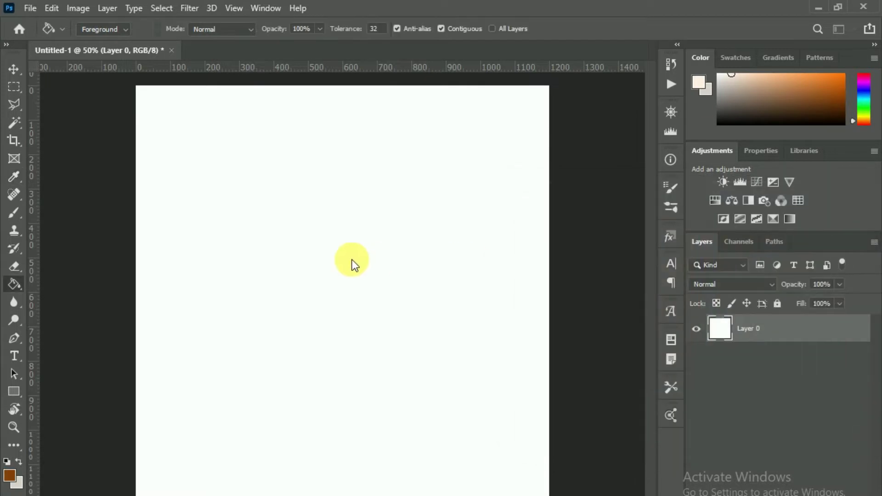
left_click(351, 259)
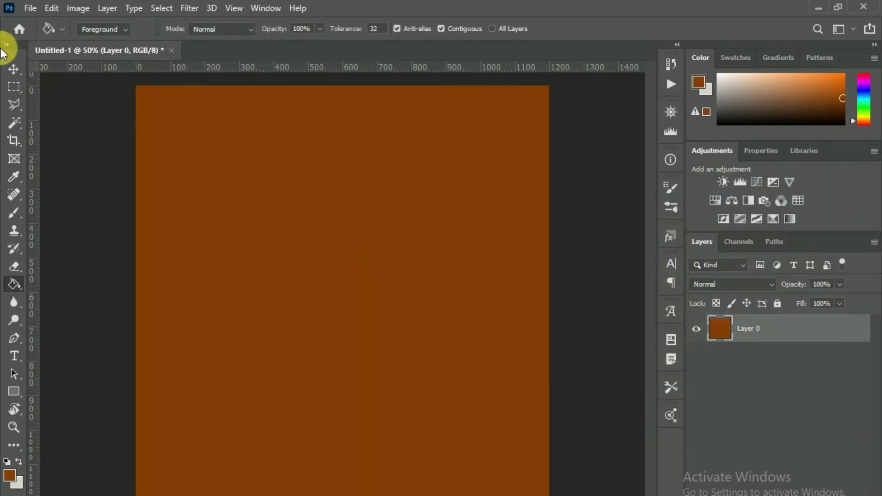
left_click(14, 71)
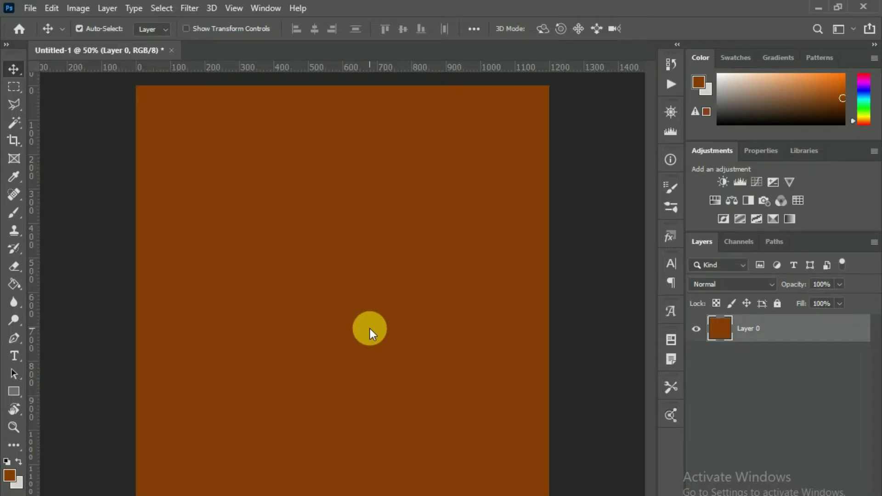
Place the abstract wave background and scale it to cover the canvas
left_click_drag(370, 328, 370, 329)
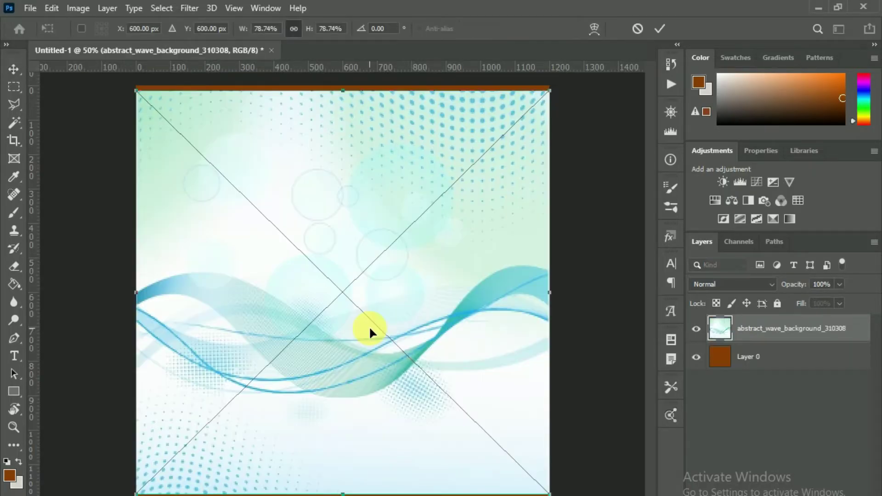
left_click_drag(559, 97, 564, 85)
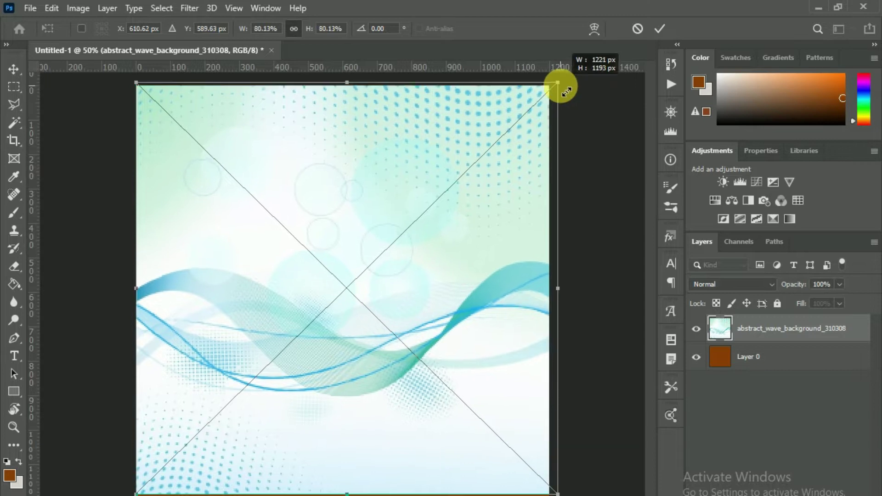
left_click_drag(557, 492, 561, 492)
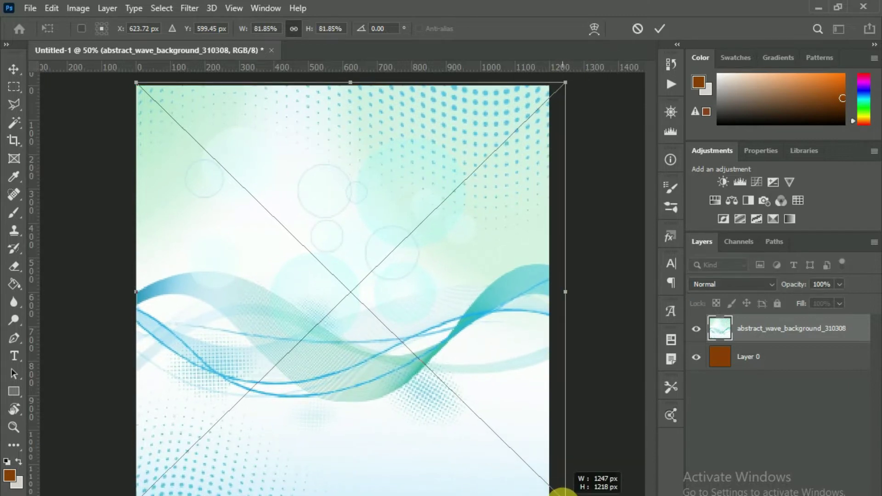
double_click(398, 415)
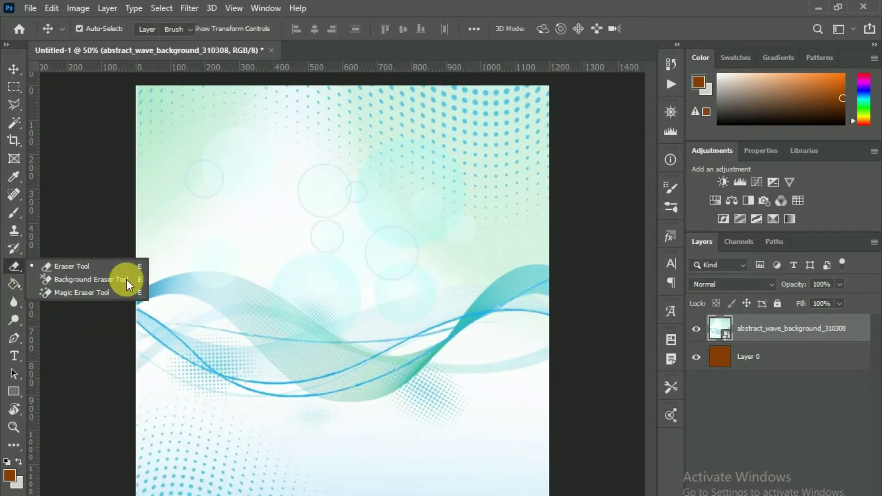
Rasterize the wave layer and erase its middle to reveal the brown base
left_click_drag(17, 267, 87, 269)
left_click(325, 281)
left_click(421, 216)
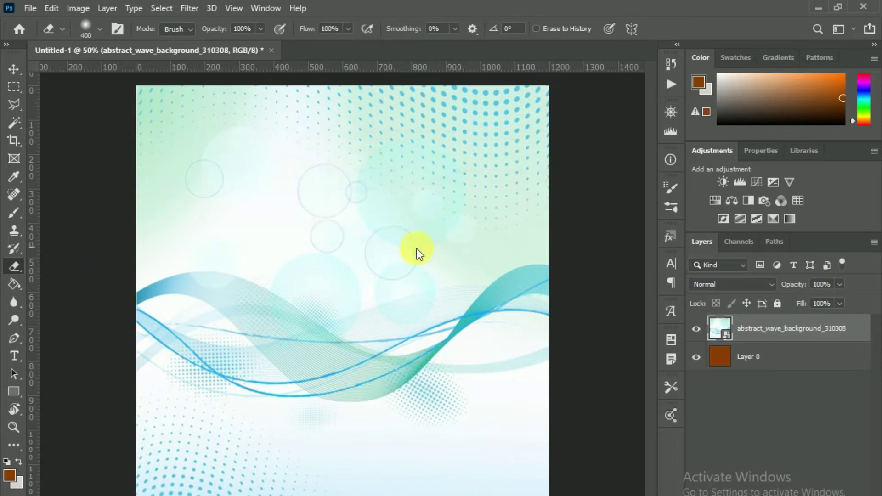
mouse_move(409, 324)
left_mouse_down()
mouse_move(355, 270)
mouse_move(536, 325)
mouse_move(365, 427)
mouse_move(233, 243)
mouse_move(253, 411)
mouse_move(344, 446)
mouse_move(414, 434)
mouse_move(558, 495)
mouse_move(246, 305)
mouse_move(2, 122)
left_mouse_up()
Place the maharastra-day map artwork onto the poster
left_click(14, 69)
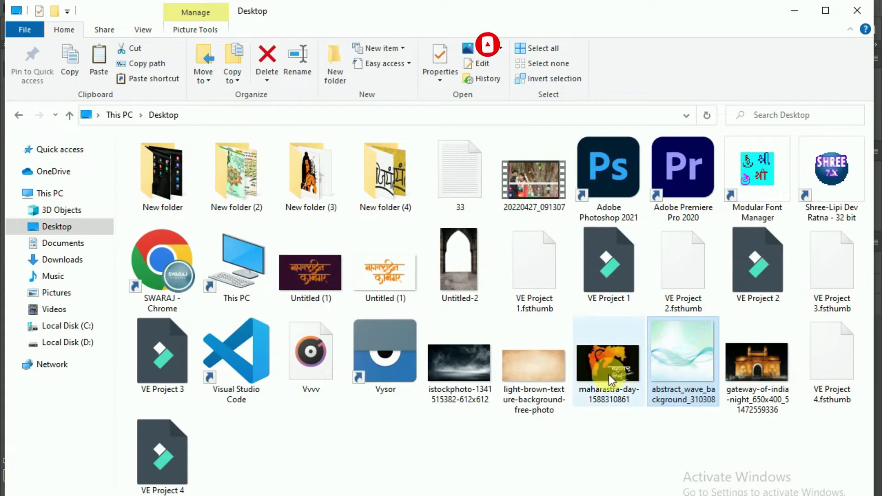
left_click(609, 367)
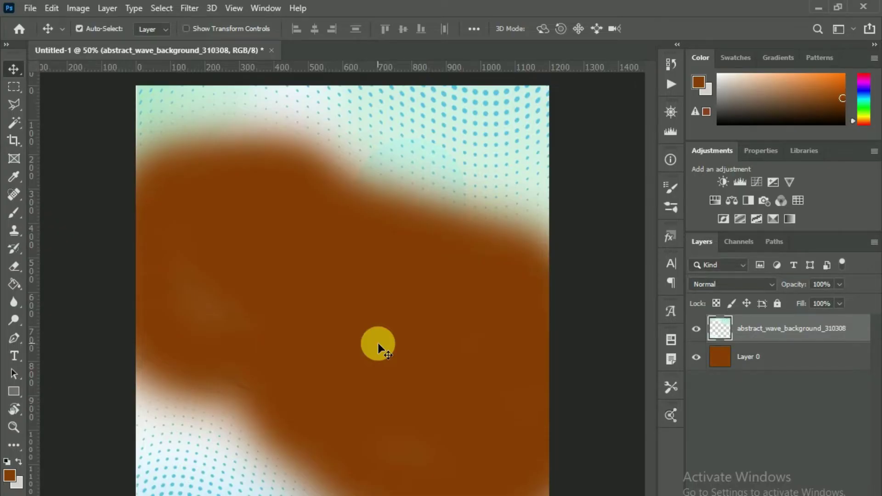
left_click_drag(378, 346, 378, 344)
key("Return")
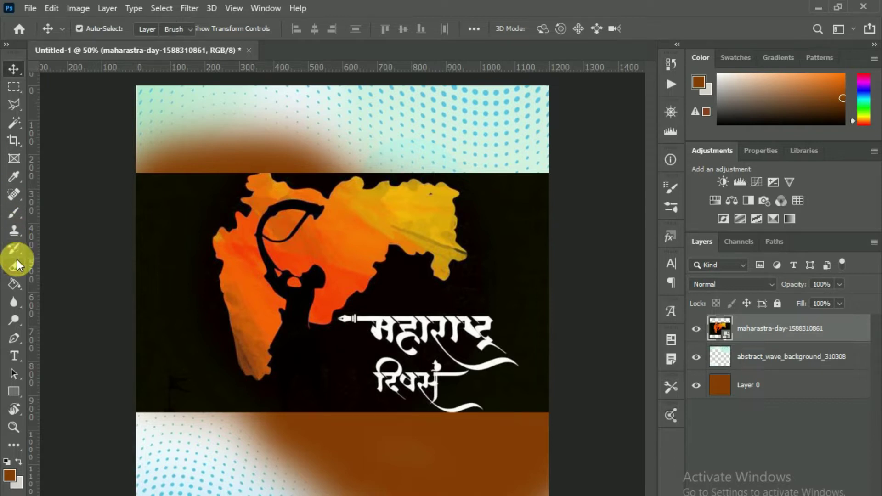
Rasterize the map artwork and erase a round patch at its bottom with a Hard Round eraser
left_click_drag(18, 260, 73, 271)
right_click(392, 308)
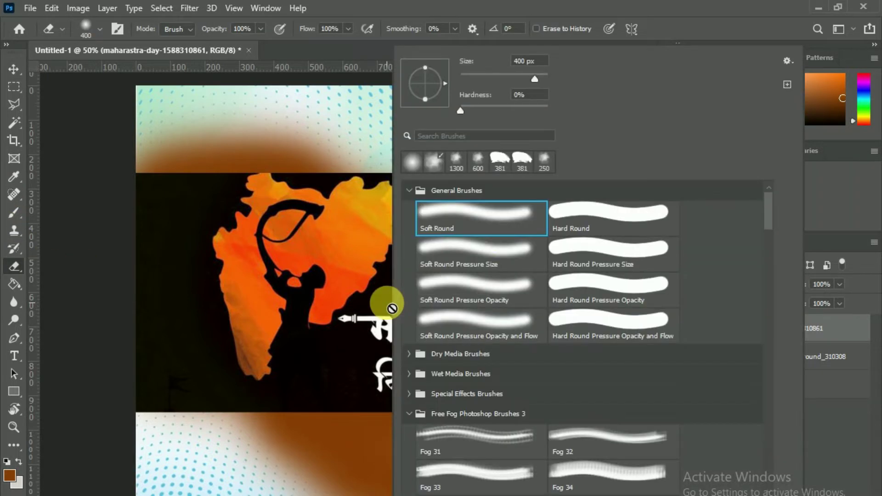
left_click(635, 207)
key("Return")
left_click(433, 335)
left_click(407, 216)
left_click(433, 439)
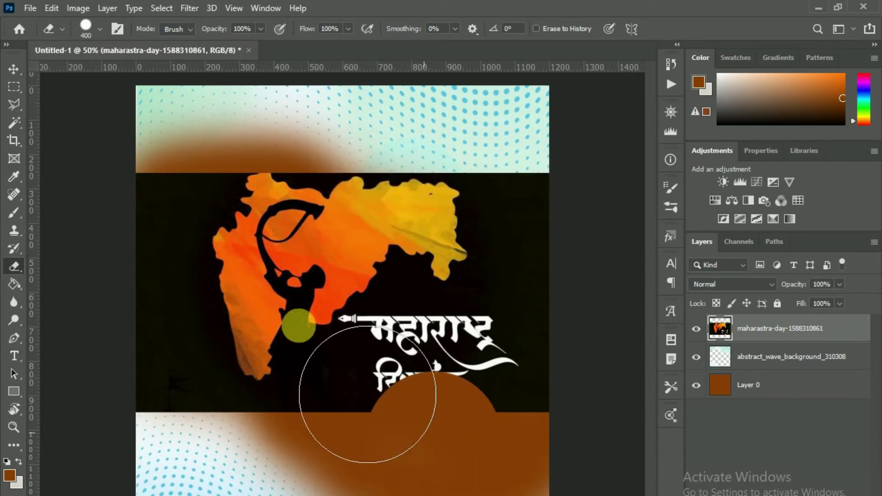
Try a Magic Wand selection on the orange-yellow map, then deselect
left_click(13, 69)
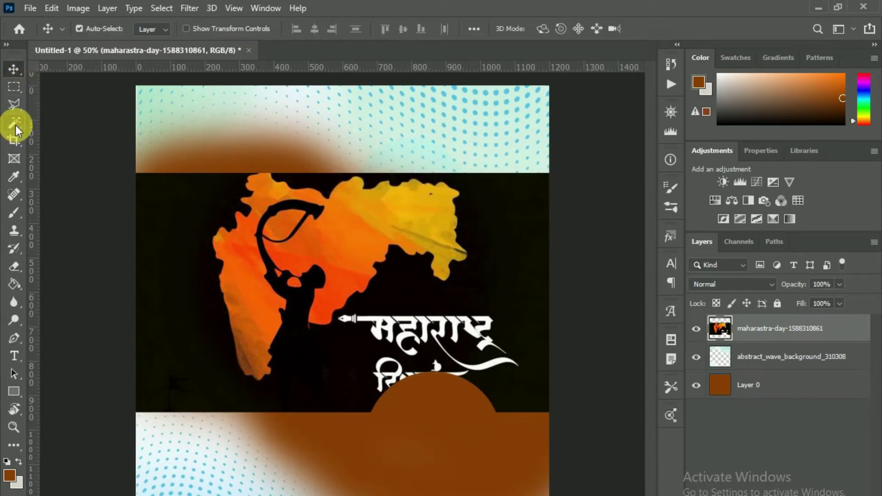
left_click_drag(17, 130, 365, 220)
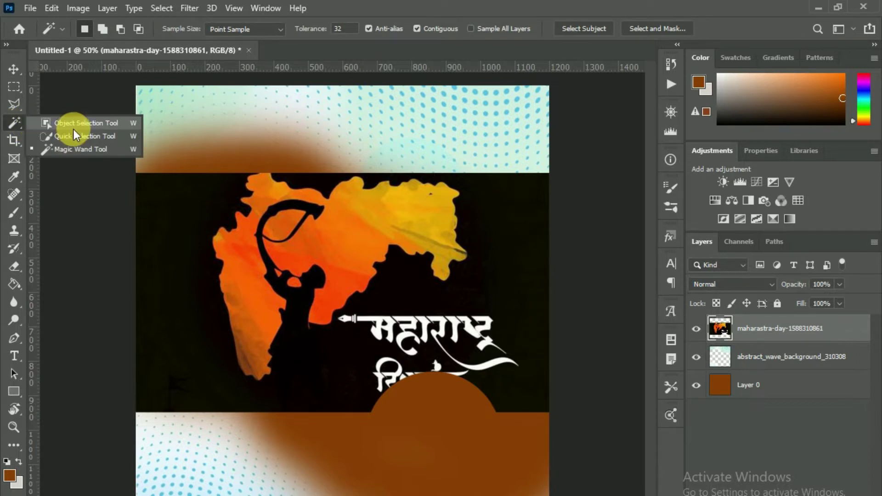
left_click(364, 220)
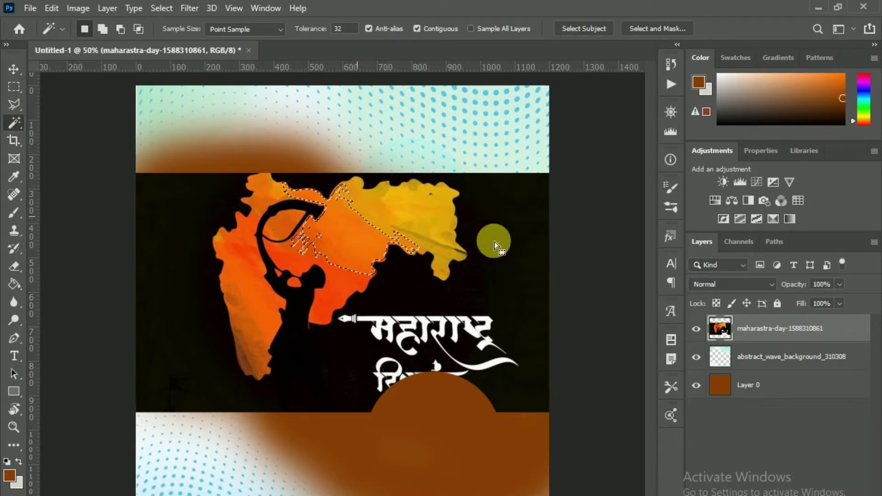
key("ctrl+d")
Set the Maharashtra Day artwork's blend mode to Screen
key("v")
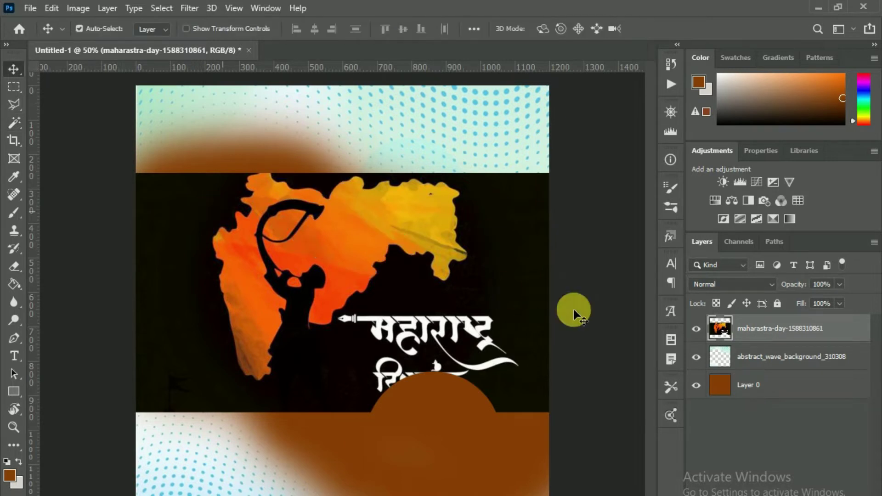
left_click(748, 284)
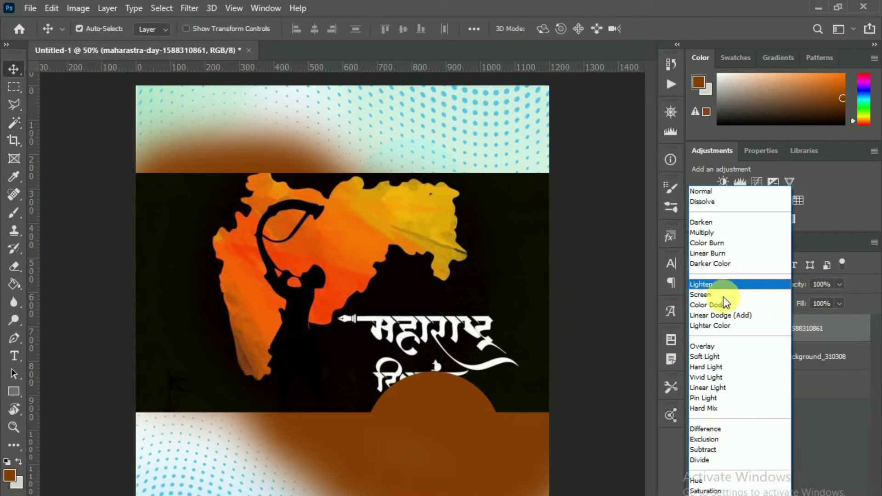
left_click(728, 289)
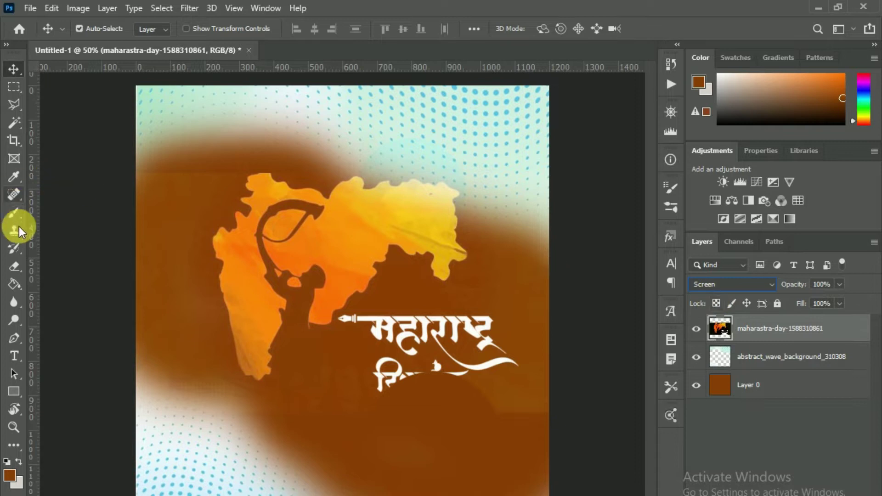
Erase part of the artwork and fade the lower Marathi text line with a soft brush
left_click(14, 266)
left_click_drag(222, 186, 357, 332)
right_click(357, 331)
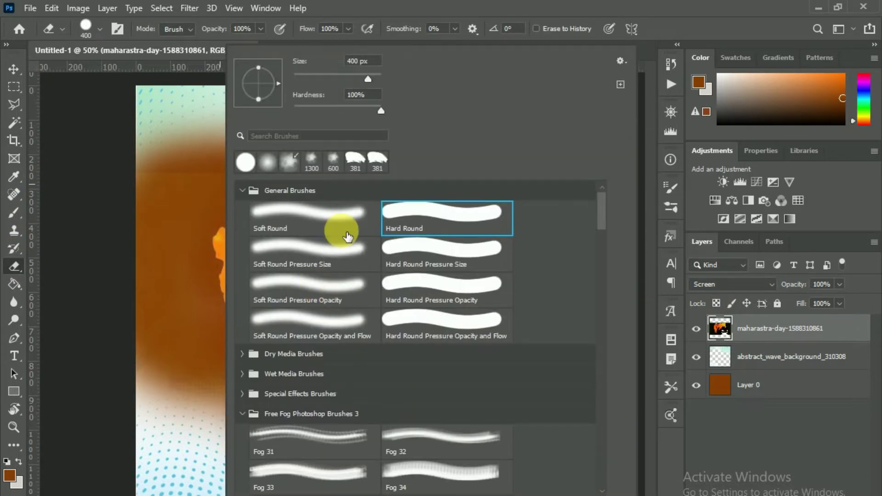
left_click(345, 216)
key("Return")
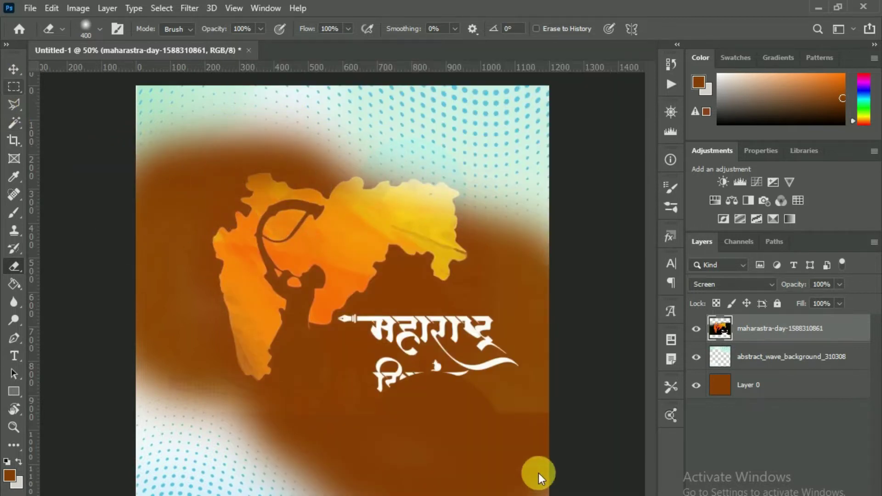
left_click_drag(564, 404, 343, 417)
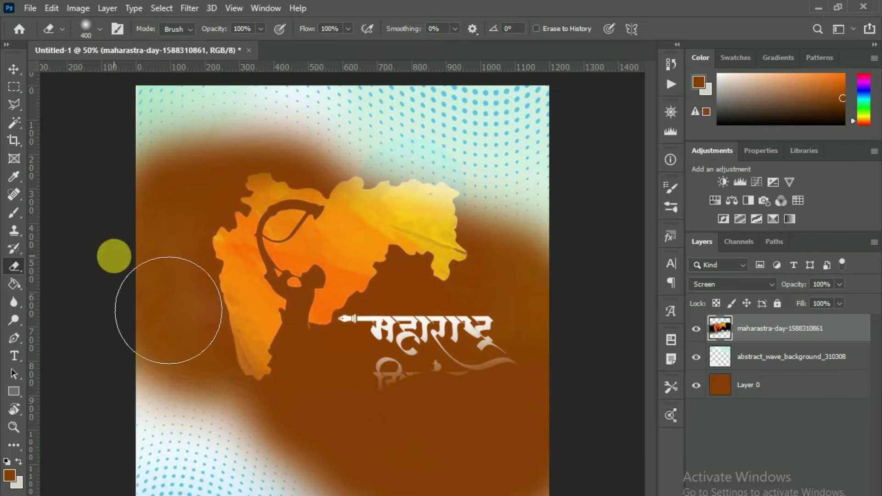
left_click(13, 69)
left_click(357, 467)
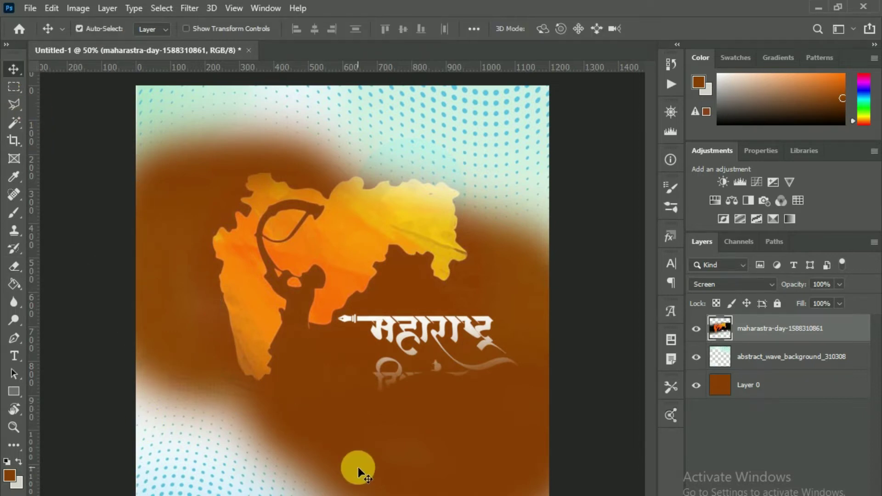
Erase the Marathi text beside the map using Hard Round, then Soft Round brushes
left_click(14, 215)
left_click(14, 266)
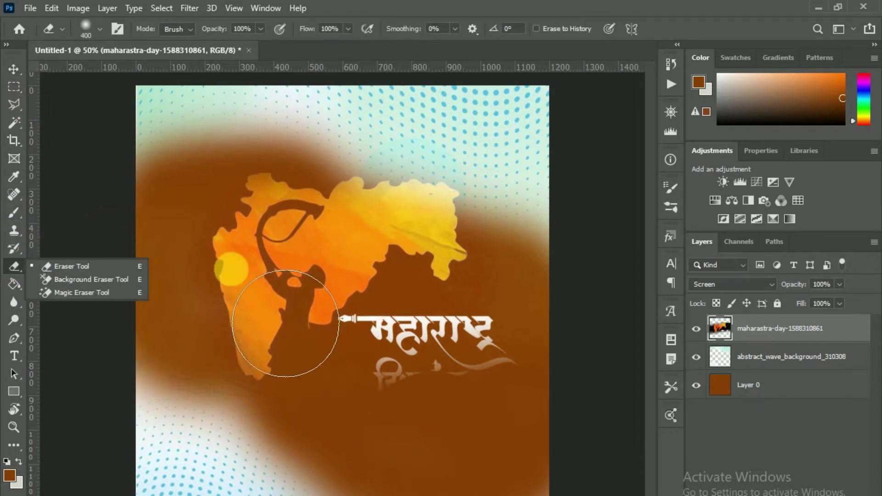
right_click(359, 284)
left_click(568, 199)
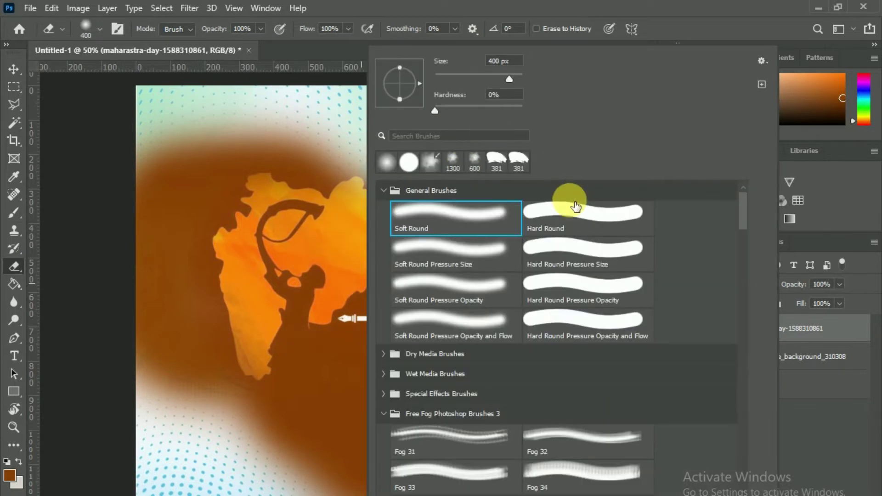
key("Return")
left_click_drag(419, 361, 384, 370)
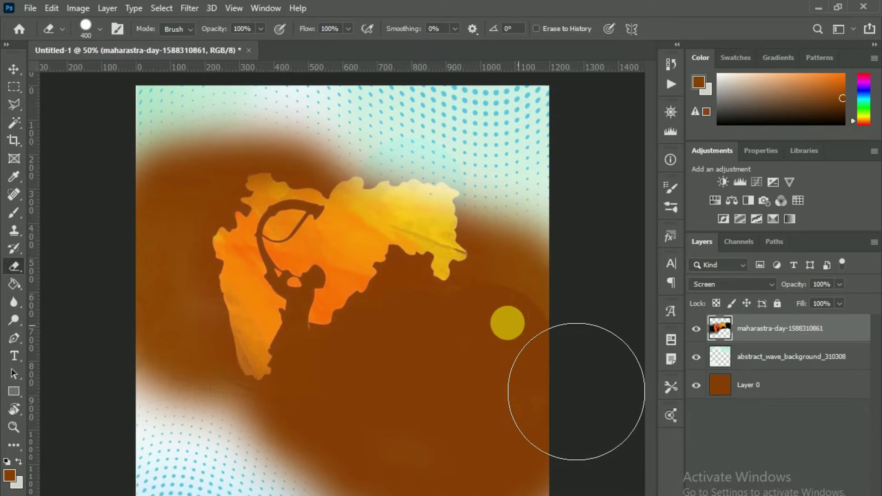
left_click(429, 202)
key("Return")
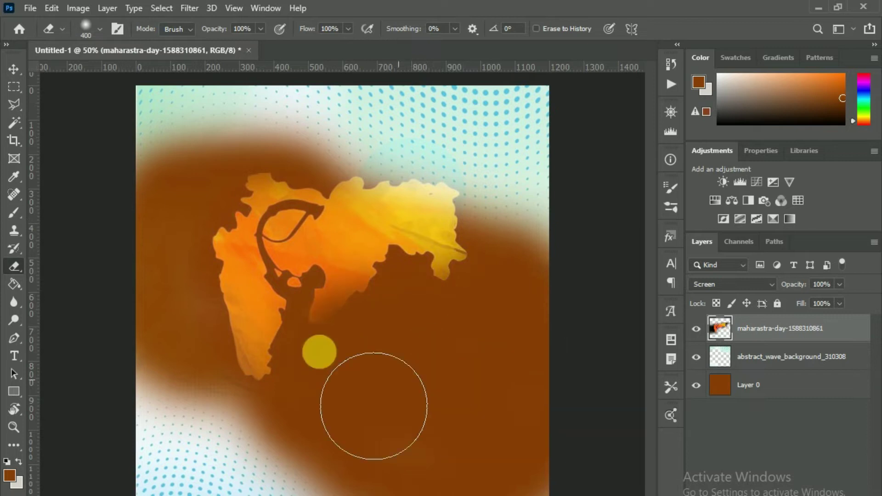
left_click(14, 69)
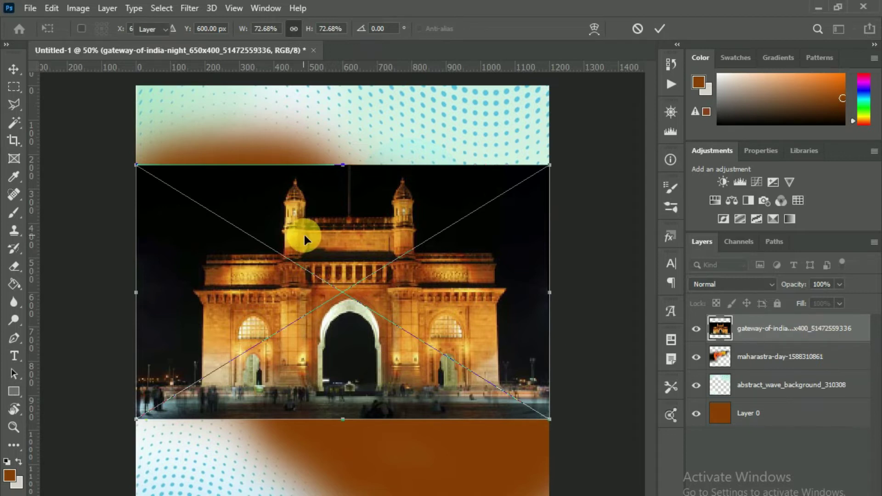
Place the Gateway of India photo below the map layer in Screen mode
key("Return")
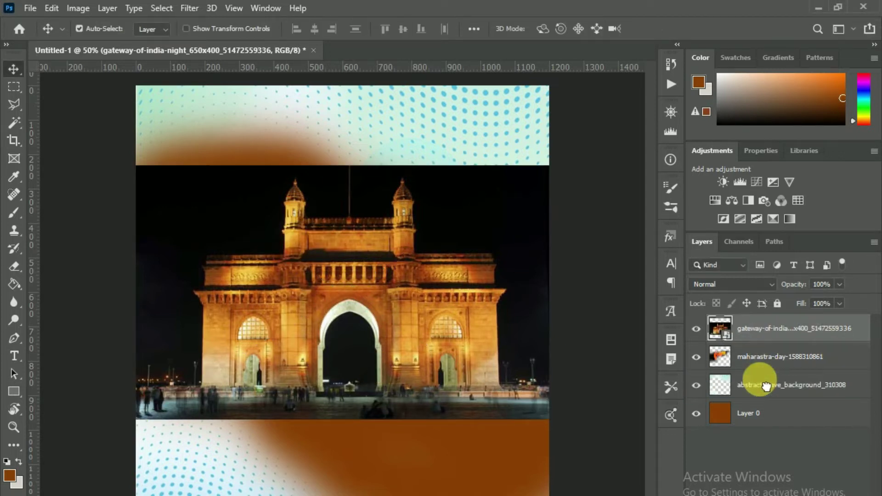
left_click_drag(765, 386, 754, 381)
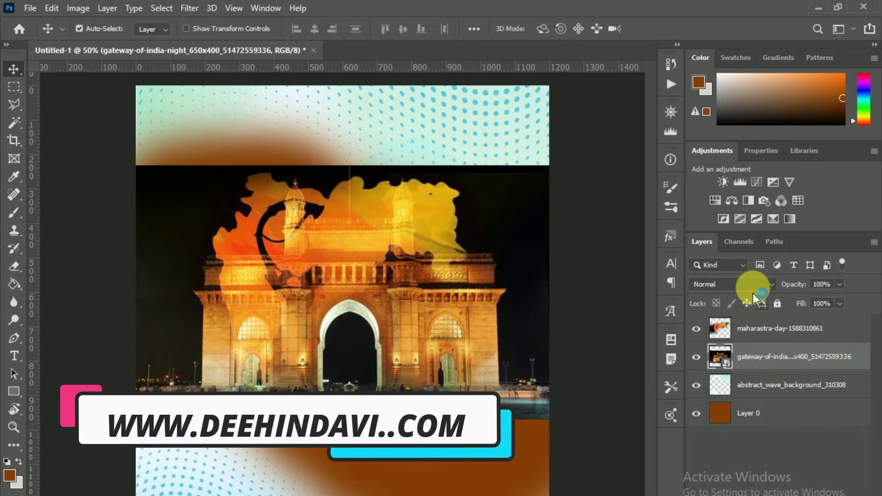
left_click(753, 285)
left_click(738, 296)
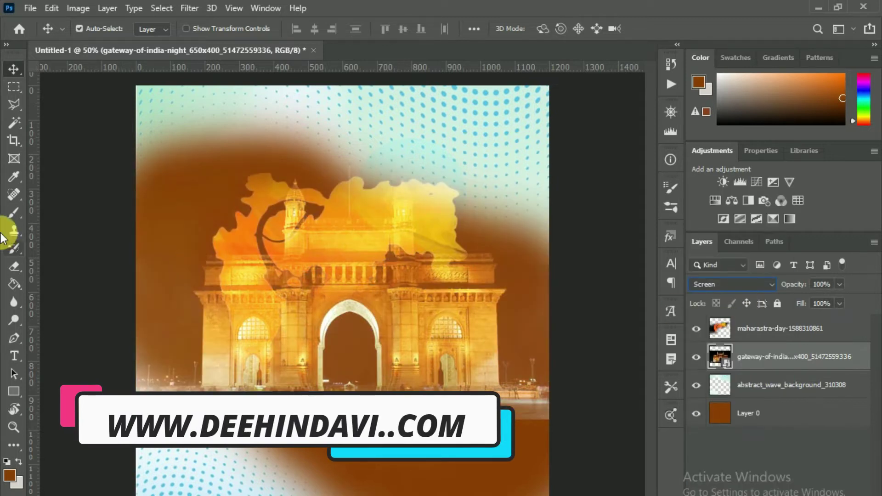
Rasterize the Gateway photo and soften its hard bottom edge with the eraser
left_click(14, 266)
left_click(314, 284)
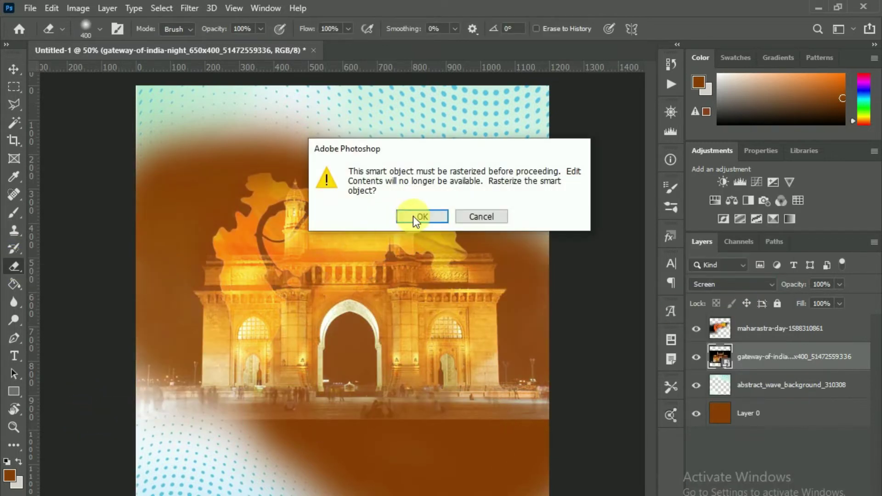
key("Return")
right_click(326, 261)
key("Escape")
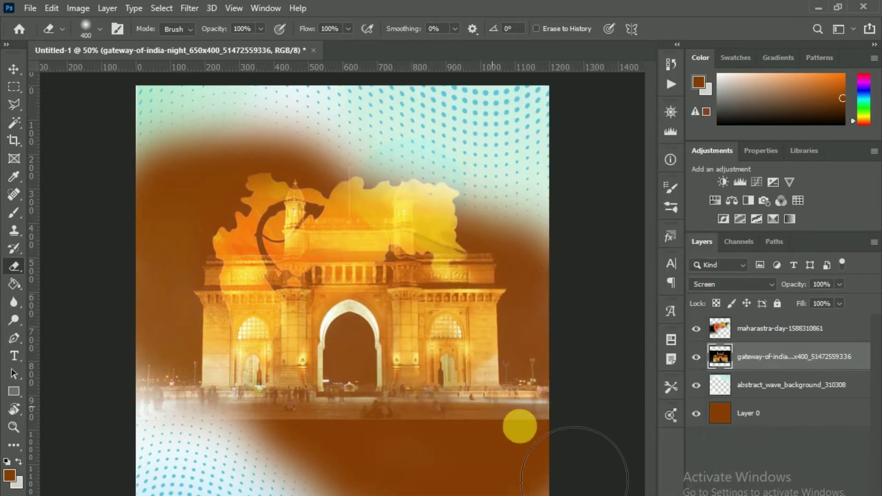
left_click_drag(508, 453, 112, 449)
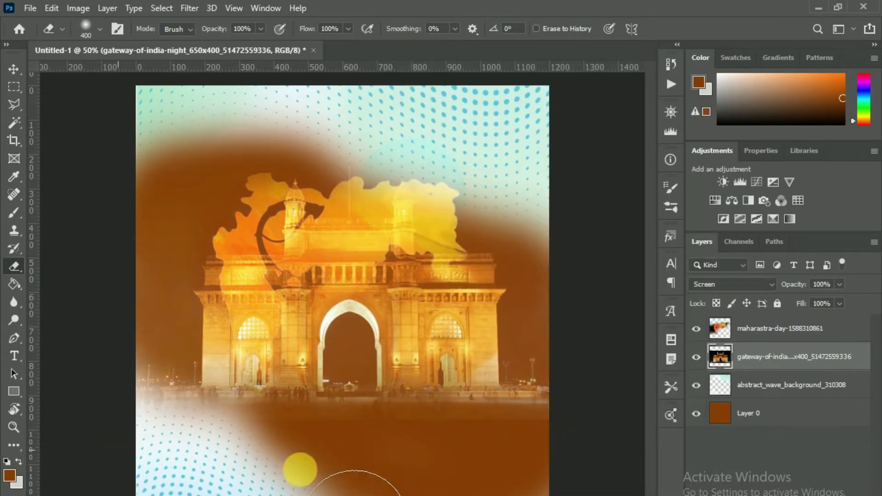
Move the Gateway photo lower and enlarge it slightly
left_click(13, 70)
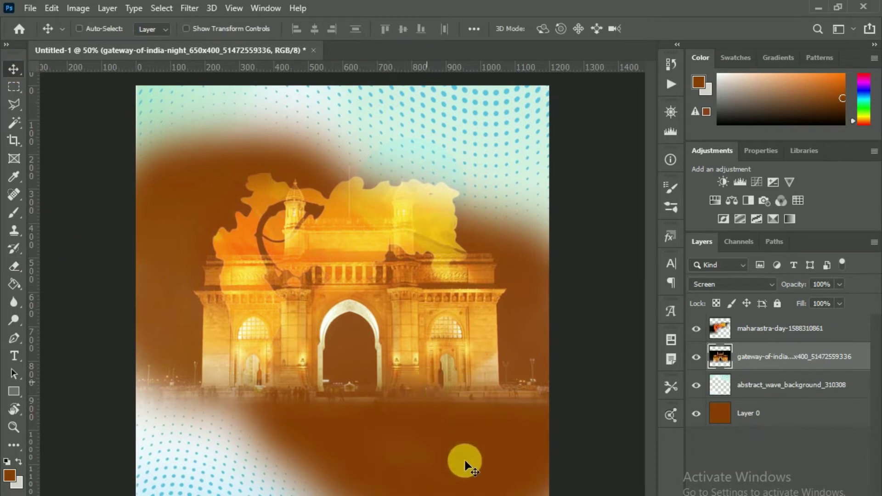
mouse_move(462, 459)
left_mouse_down()
mouse_move(421, 455)
mouse_move(424, 474)
left_mouse_up()
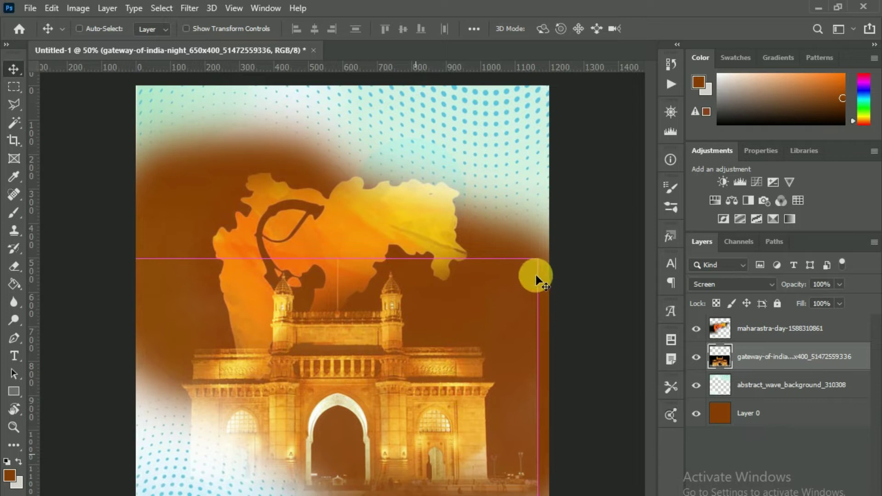
key("ctrl+t")
left_click_drag(537, 259, 574, 254)
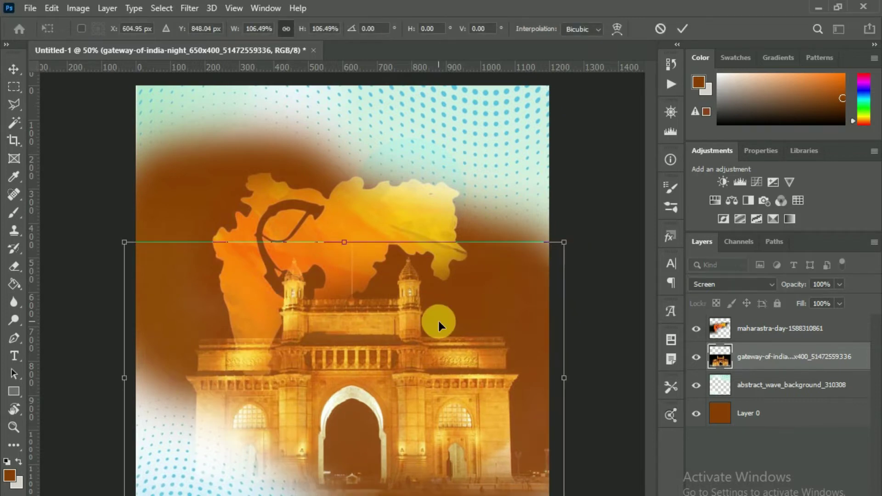
key("Return")
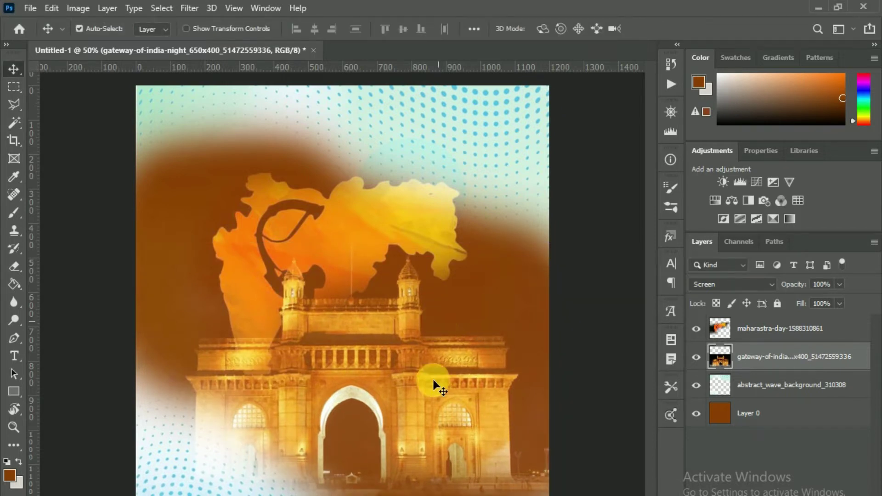
Place the portrait flipped horizontally and blend it with Linear Dodge (Add)
left_click(745, 329)
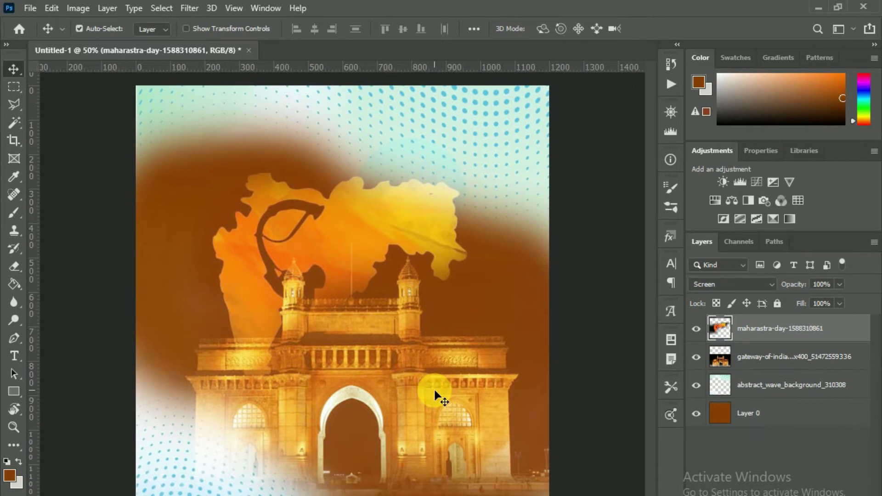
right_click(410, 316)
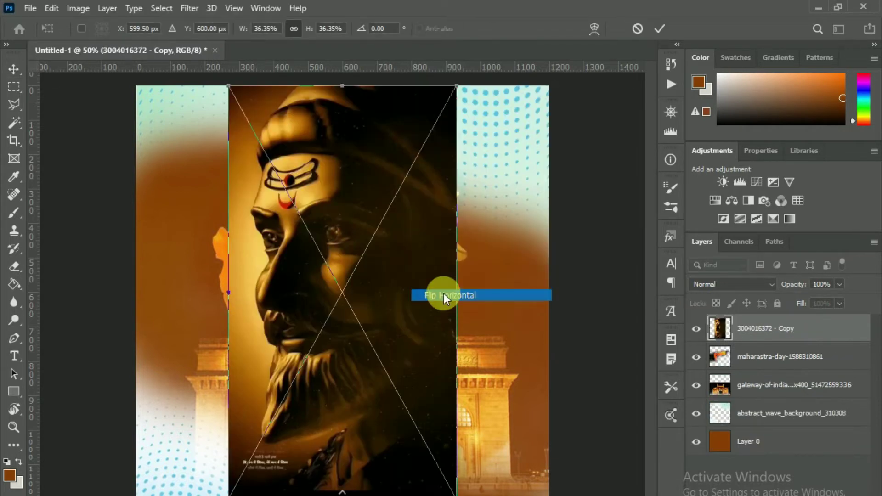
left_click(443, 293)
key("Return")
left_click(772, 285)
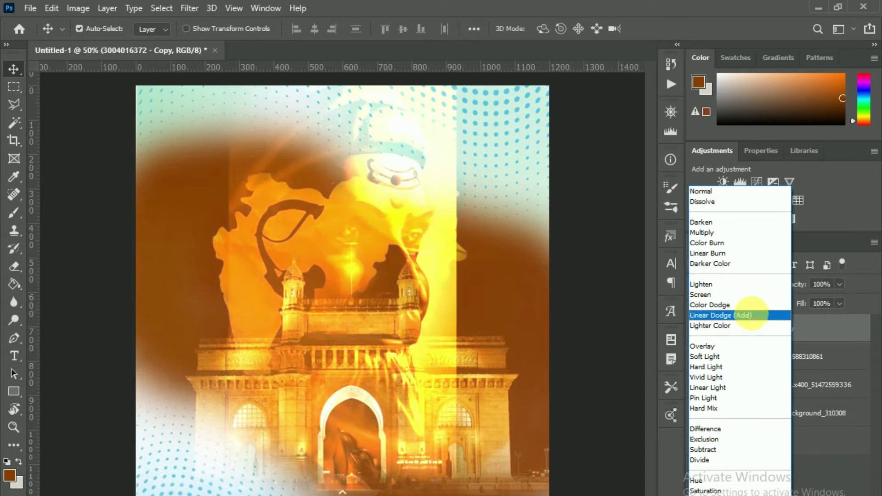
left_click(753, 315)
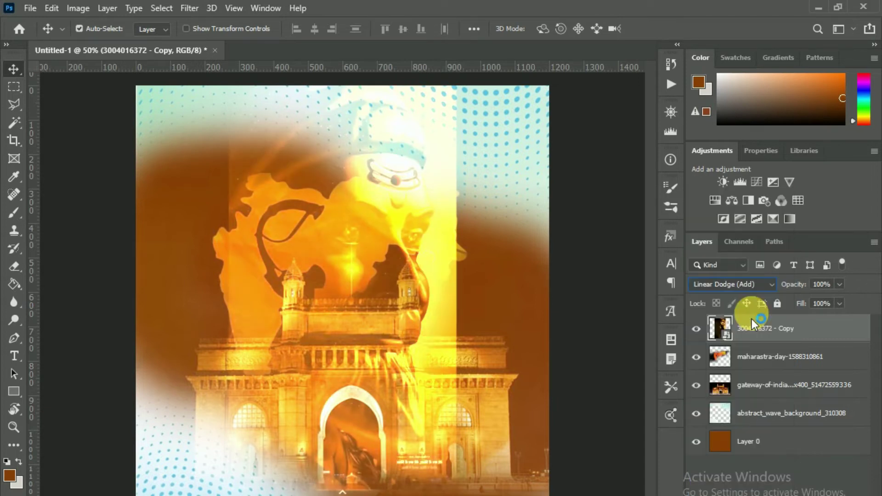
Rasterize the portrait and erase its hard right edge
right_click(21, 261)
left_click(81, 266)
left_click(393, 237)
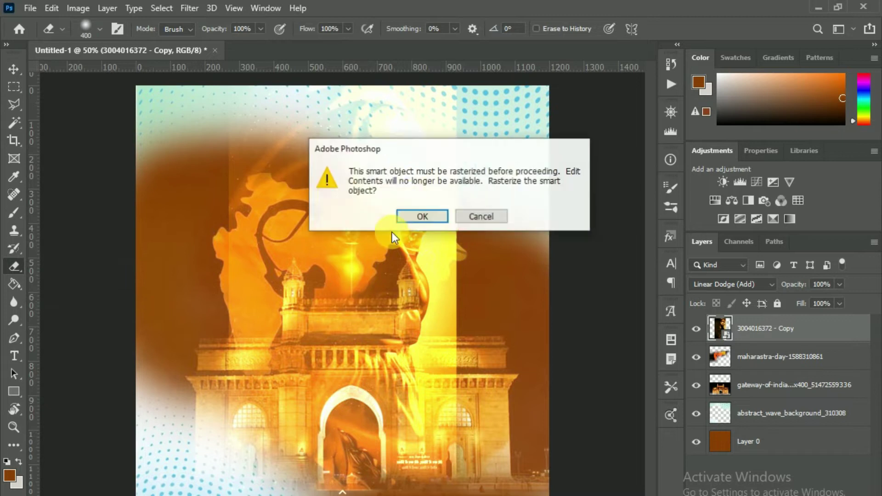
left_click(419, 216)
mouse_move(454, 97)
left_mouse_down()
mouse_move(550, 327)
mouse_move(446, 495)
mouse_move(220, 320)
mouse_move(238, 355)
mouse_move(205, 318)
left_mouse_up()
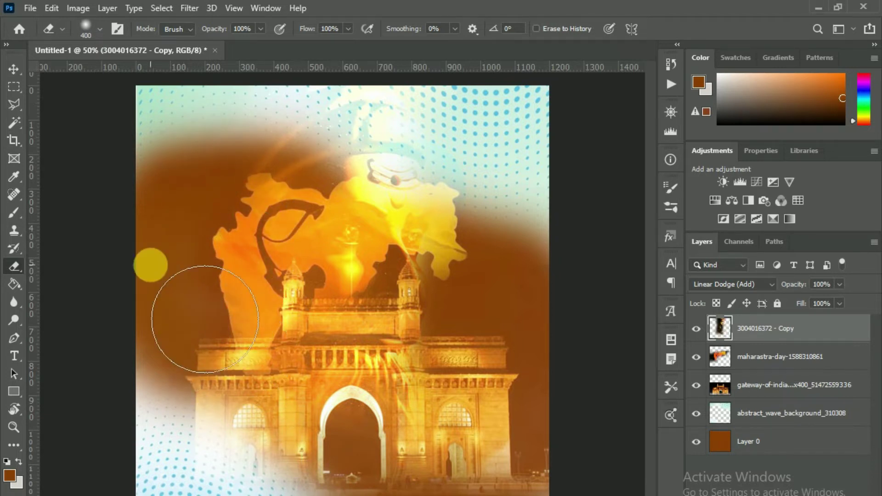
Choose the turbaned portrait image file to bring in next
left_click(16, 65)
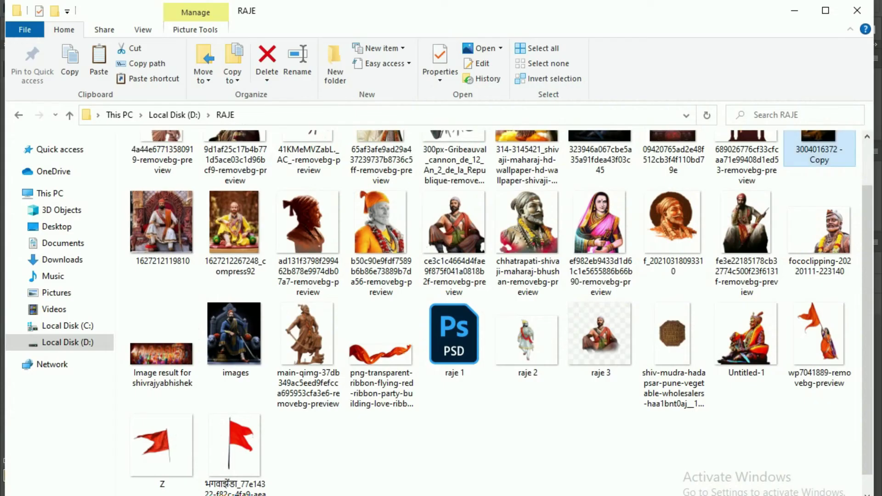
scroll(574, 414, "up", 1)
key("6")
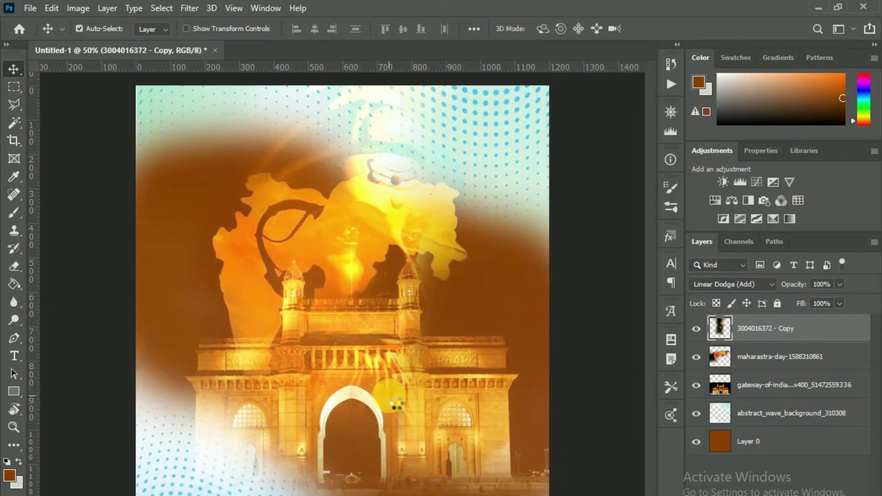
Shrink the turbaned portrait and move it to the poster's upper-left
left_click_drag(504, 86, 424, 286)
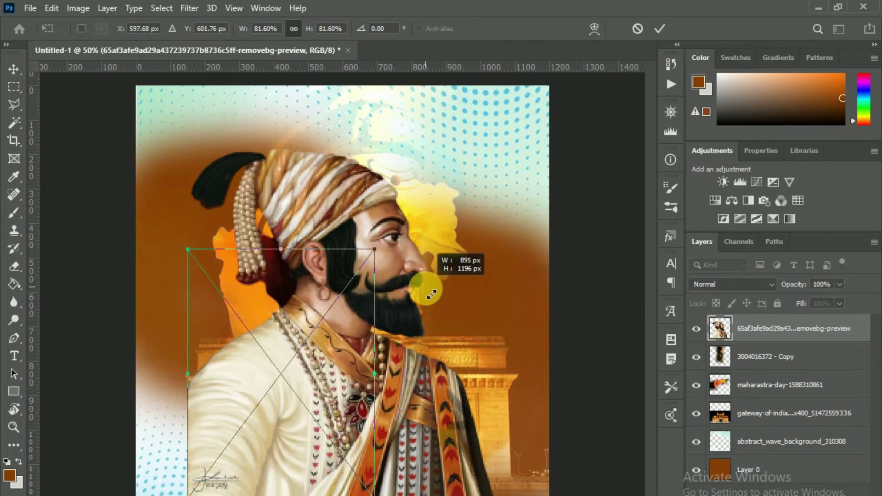
left_click_drag(329, 355, 269, 191)
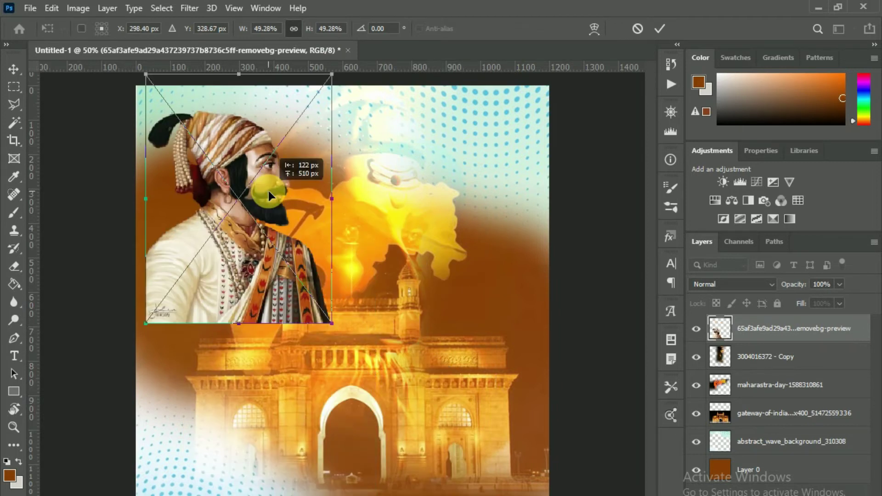
key("Return")
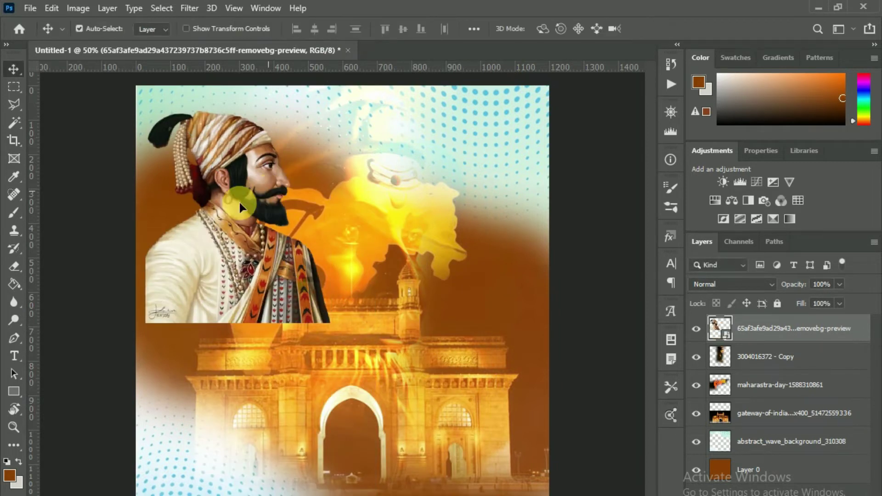
Rasterize the portrait and erase the white robe below the necklace with a smaller brush
left_click(15, 266)
left_click(372, 241)
key("Return")
mouse_move(404, 345)
left_mouse_down()
mouse_move(217, 413)
mouse_move(147, 374)
mouse_move(159, 346)
mouse_move(348, 344)
left_mouse_up()
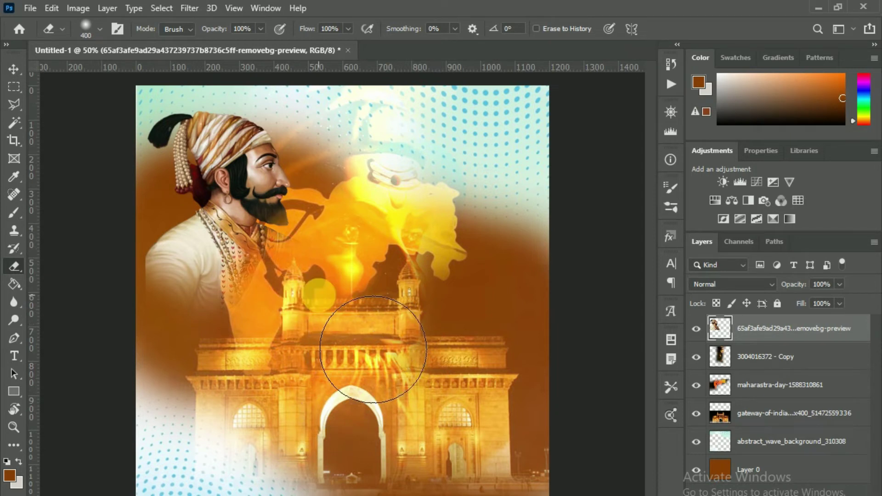
key("ctrl+z")
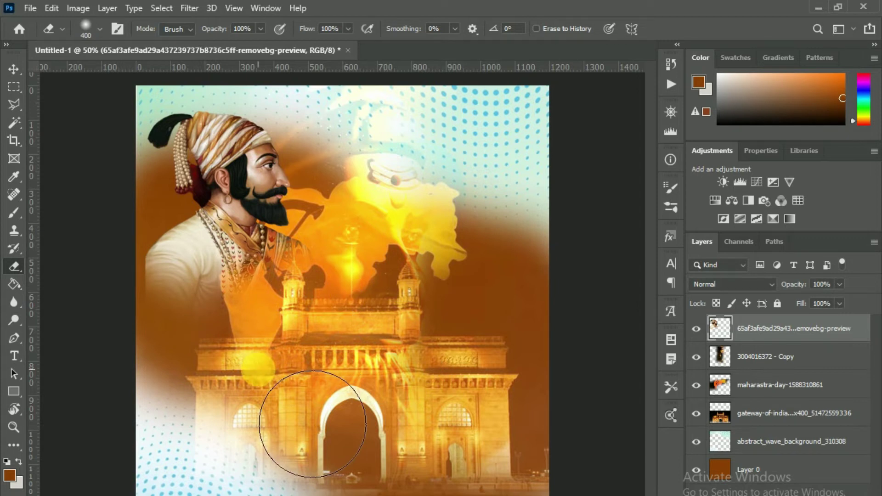
left_click(13, 70)
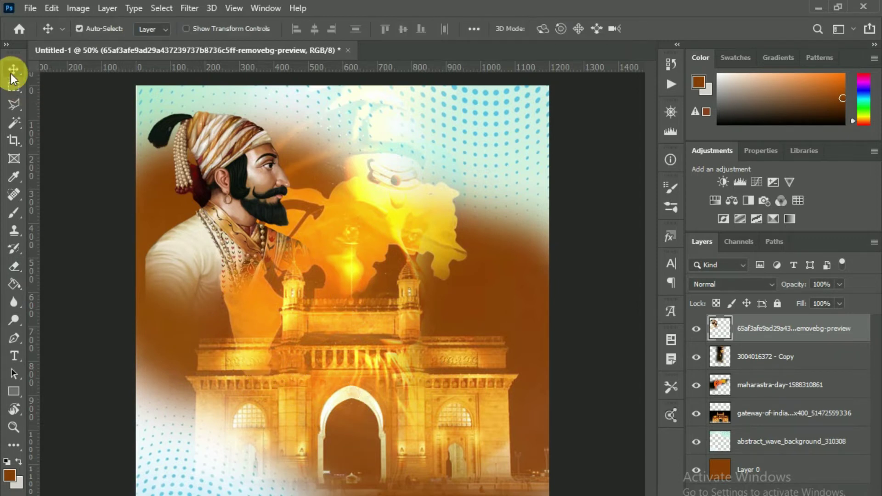
left_click(13, 266)
key("bracketleft")
key("bracketleft")
key("bracketleft")
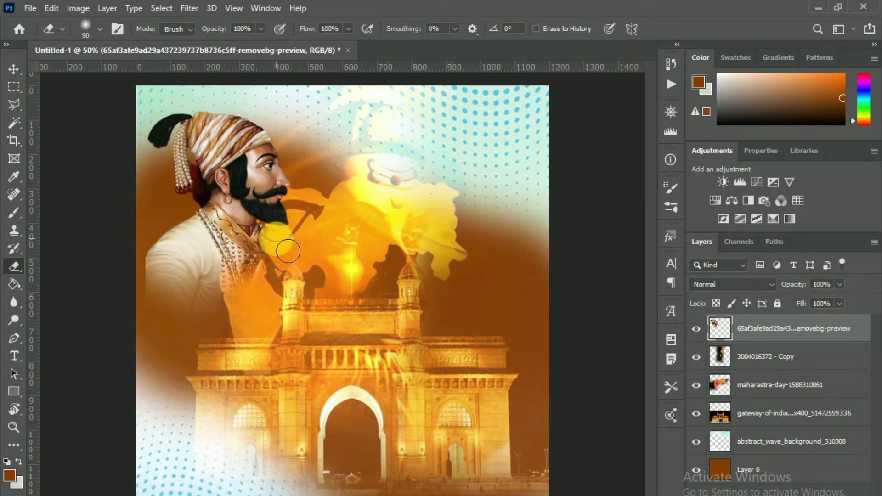
left_click_drag(242, 309, 269, 271)
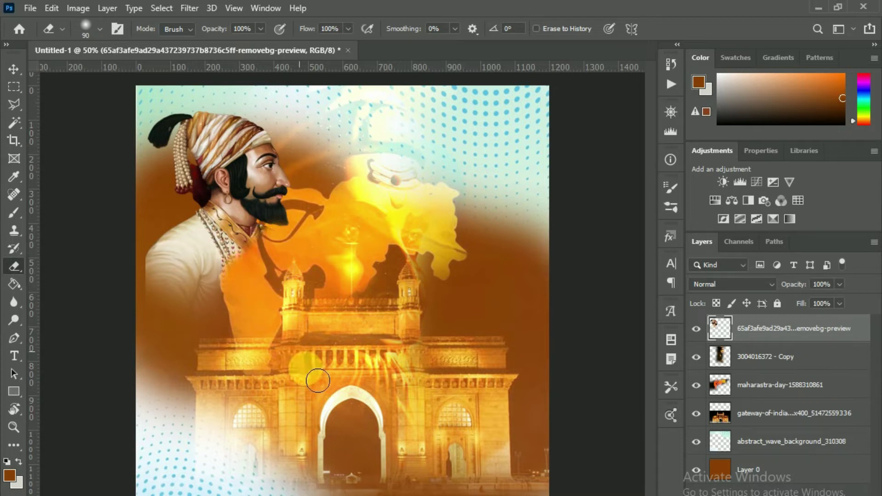
left_click(14, 69)
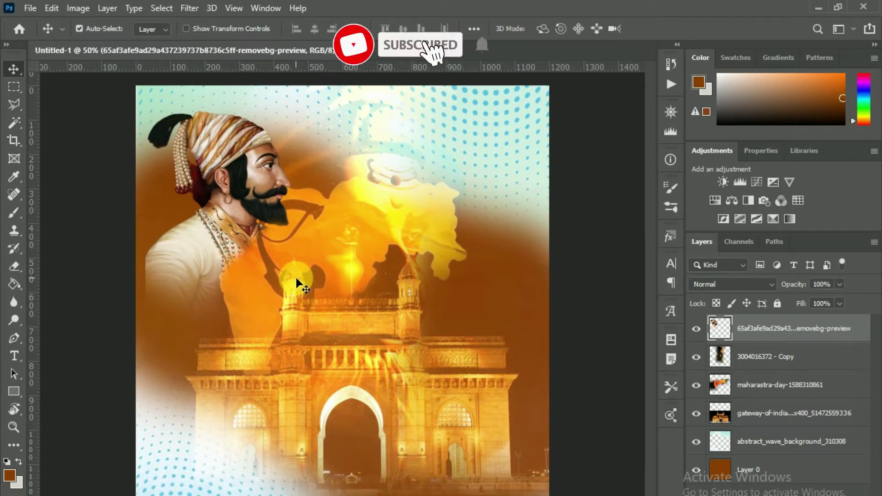
Add a Color Lookup layer and step through 3DLUT presets from 2Strip to TensionGreen
left_click(797, 203)
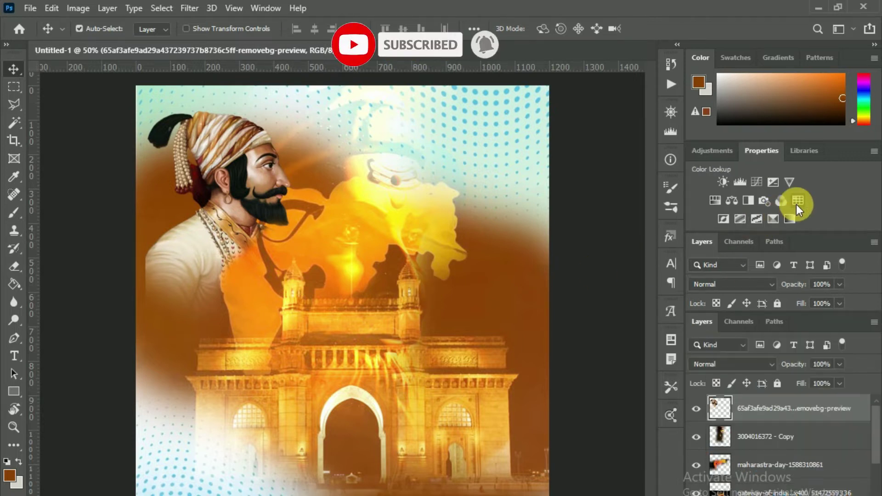
left_click(760, 203)
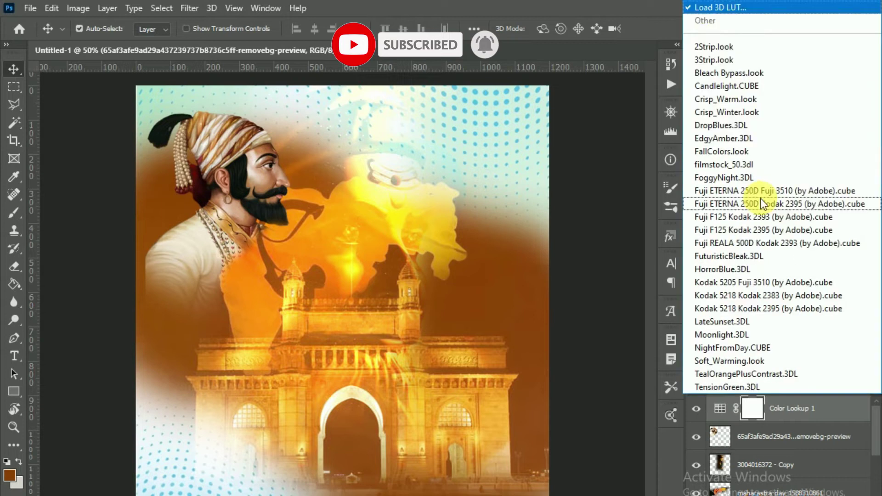
left_click(711, 46)
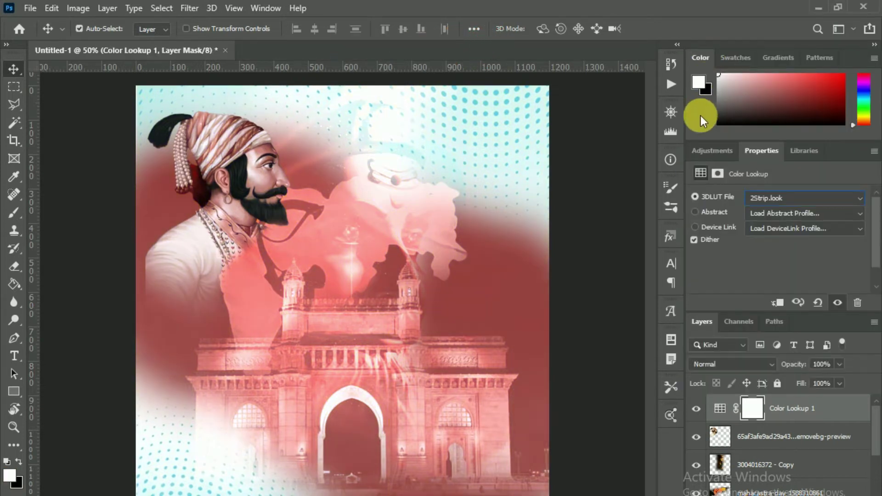
key("Down")
key("Down")
key("Down")
key("Down")
key("Down")
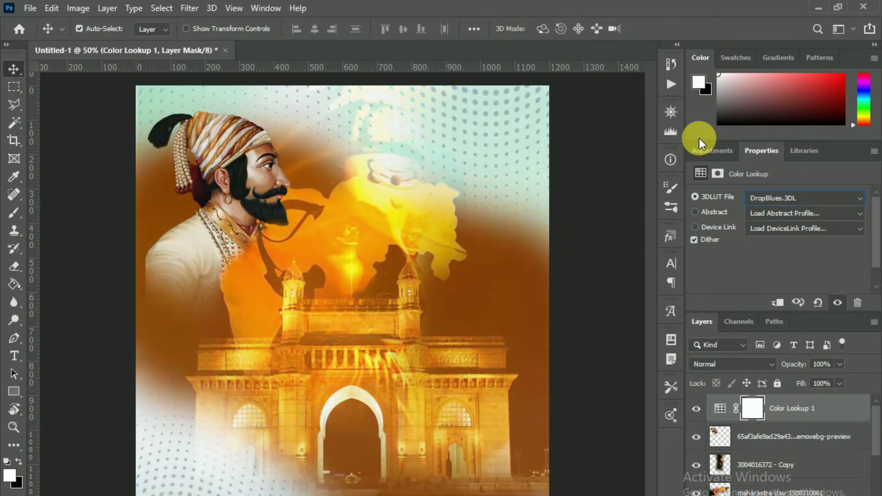
key("Down")
key("Down")
key("Down")
key("Down")
key("Down")
key("Down")
key("Down")
key("Down")
key("Down")
key("Down")
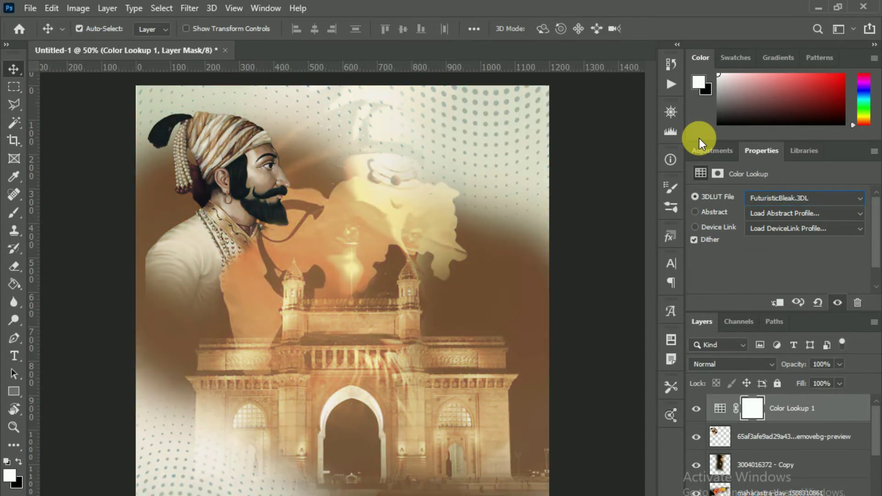
key("Down")
key("Down")
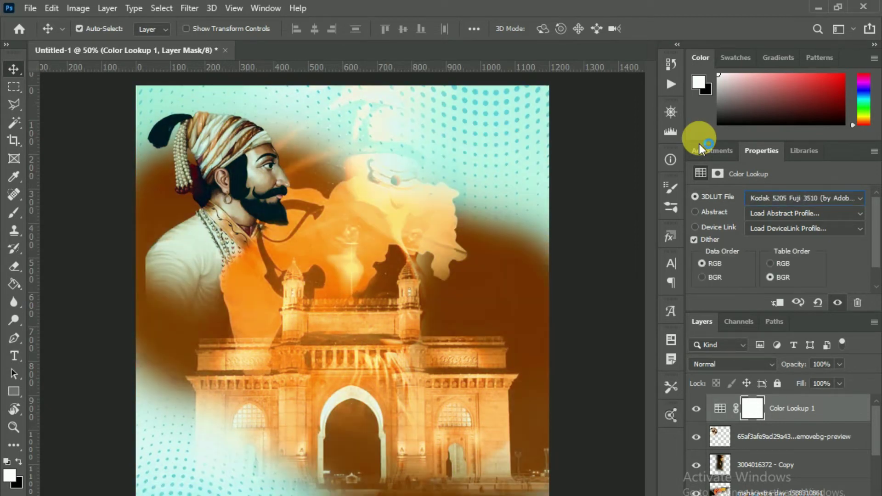
key("Down")
key("Down")
key("Down")
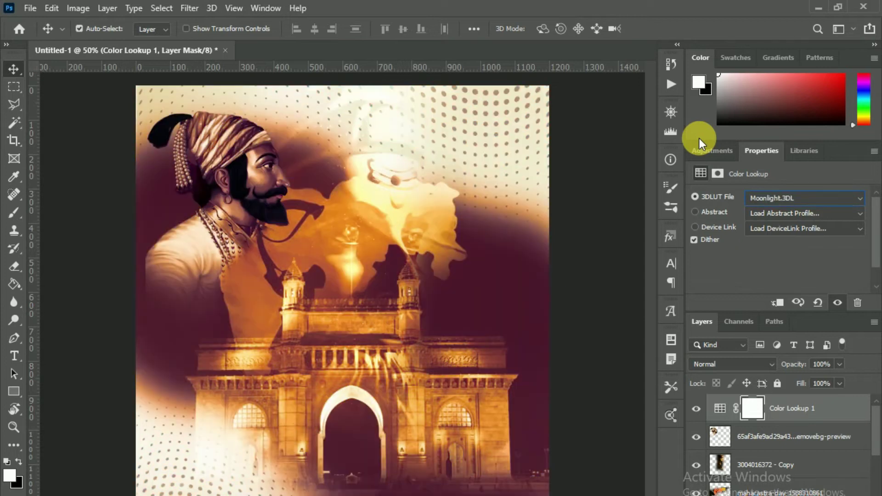
key("Down")
key("Down")
key("Down")
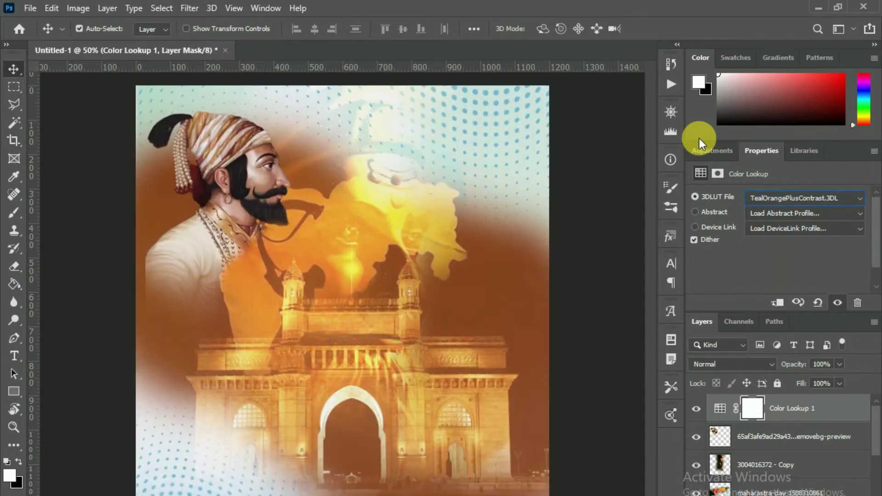
key("Down")
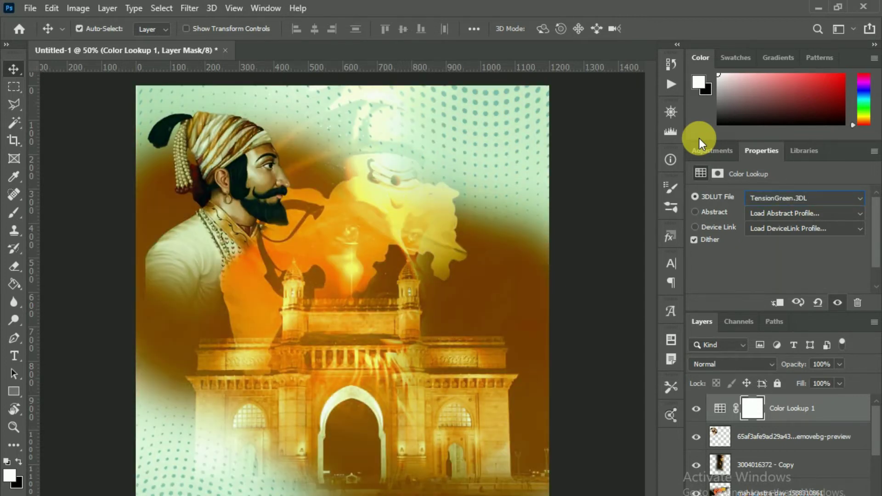
left_click(703, 152)
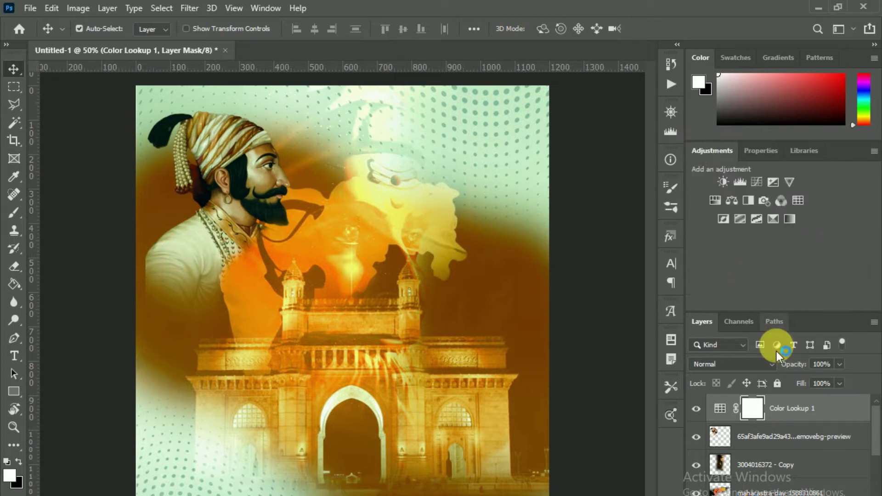
left_click_drag(800, 319, 802, 238)
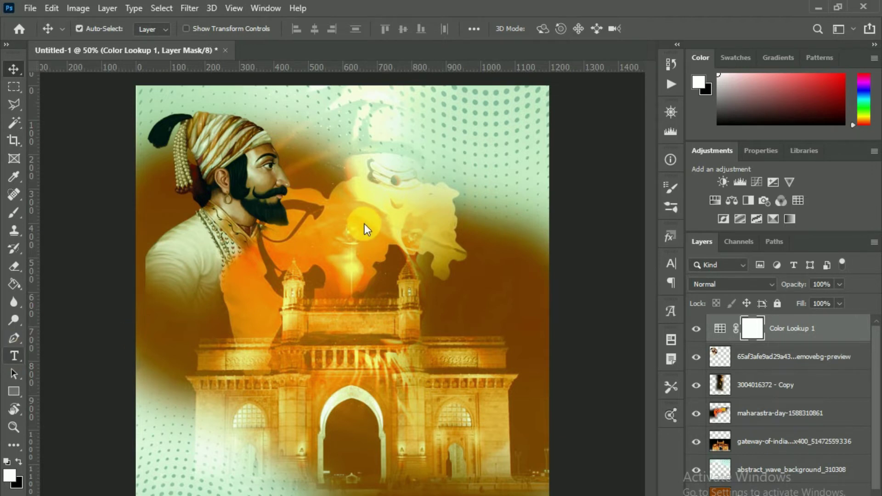
Add a text layer with the pasted Marathi greeting in SHREE-DEV7-2453 font
key("t")
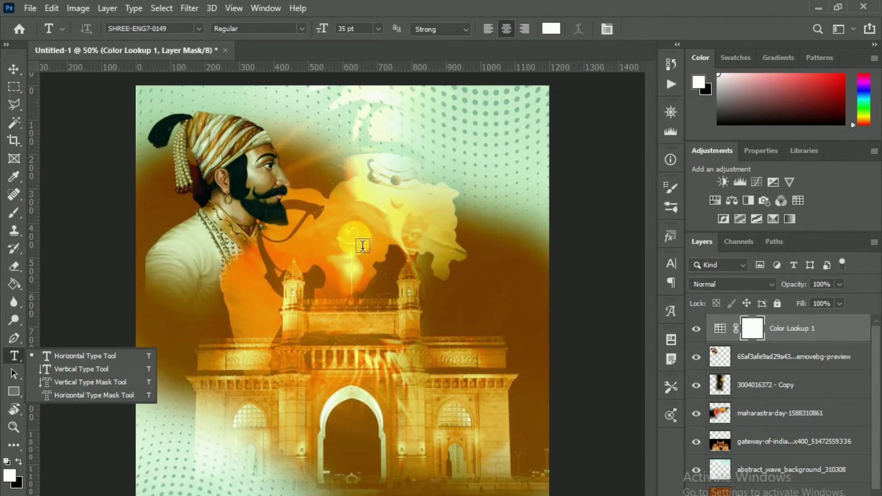
left_click(92, 358)
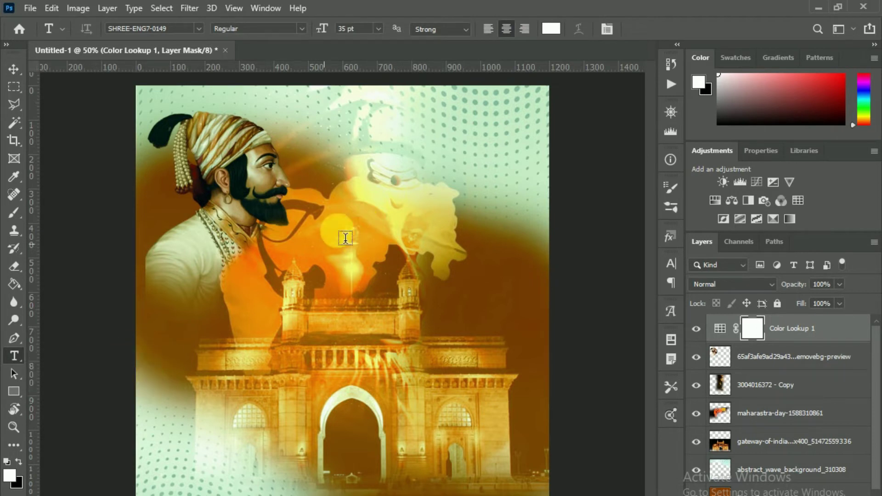
left_click(373, 213)
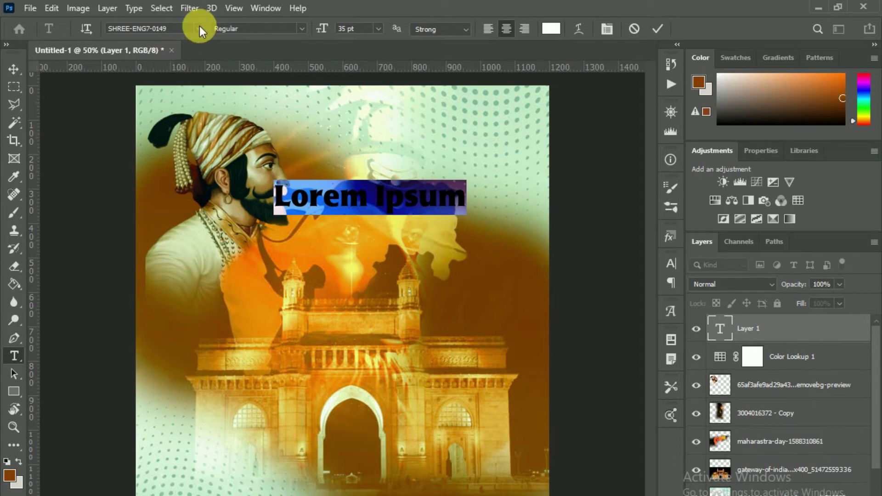
left_click(199, 29)
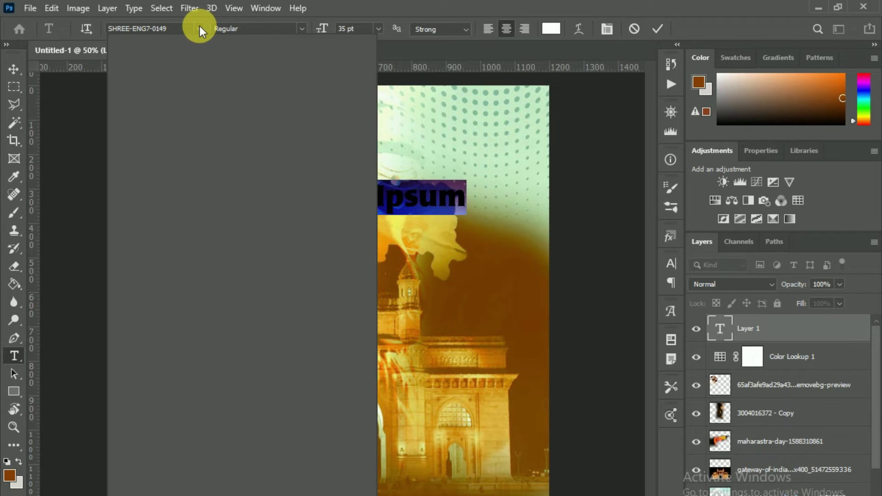
left_click(221, 84)
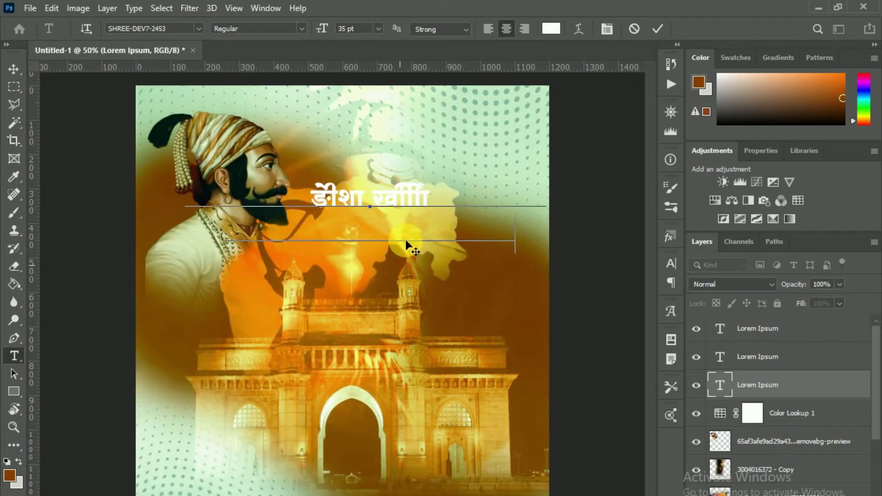
key("ctrl+v")
Colour the Marathi greeting dark red and tighten its letter spacing
key("ctrl+a")
left_click(550, 28)
left_click(691, 357)
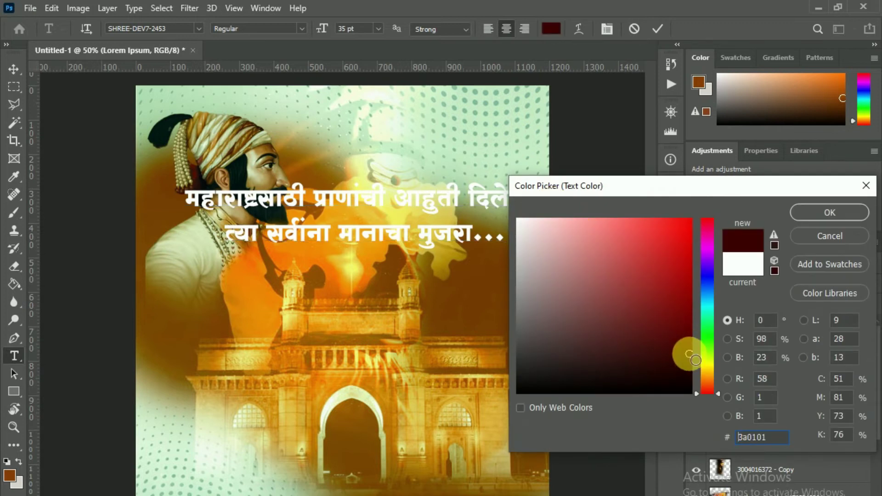
left_click(825, 212)
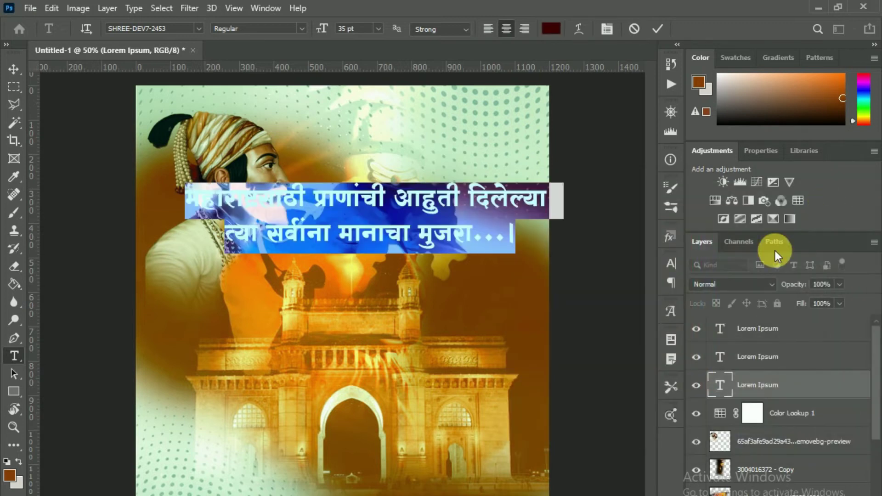
left_click(671, 263)
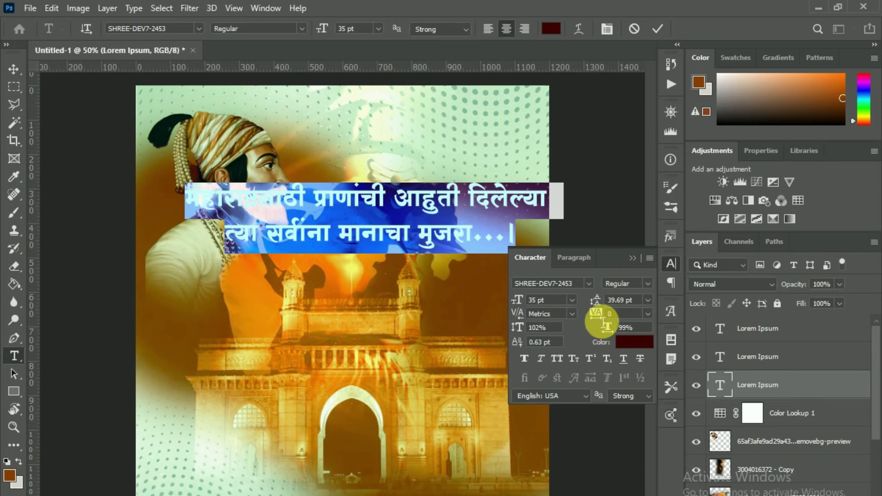
left_click_drag(596, 314, 601, 319)
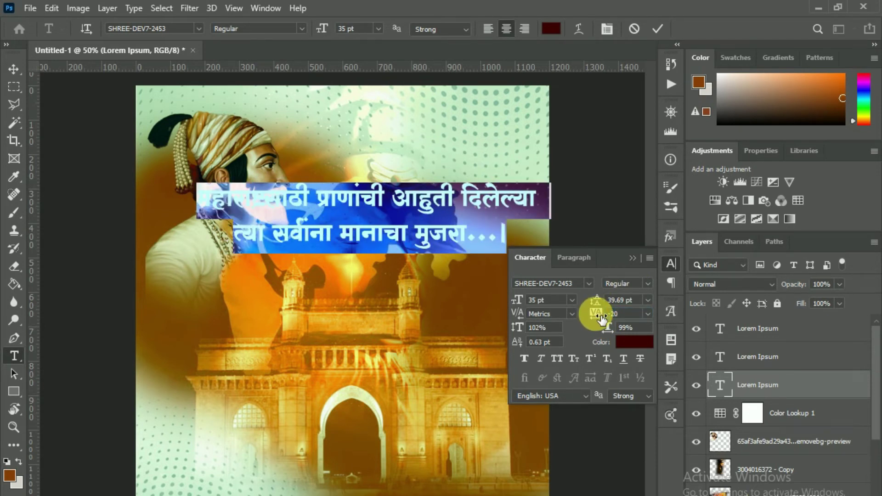
left_click(633, 258)
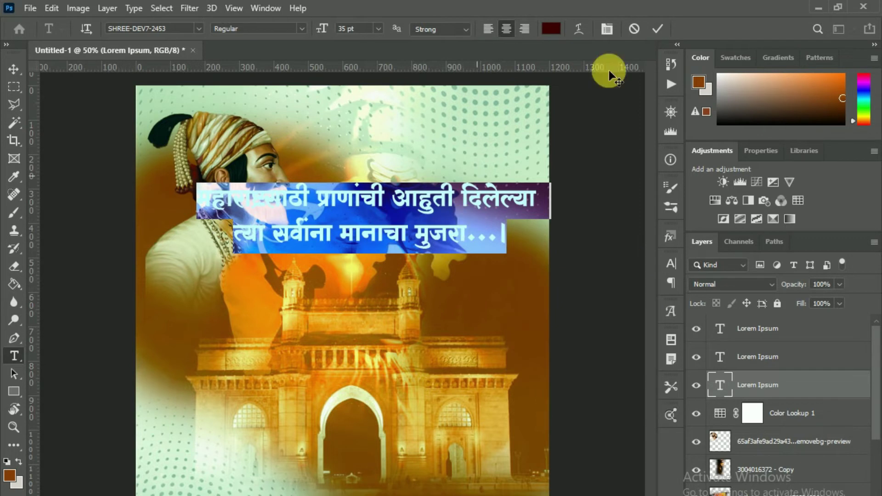
left_click(657, 31)
Shrink the greeting text to about 60% and move it to the top right
left_click(14, 69)
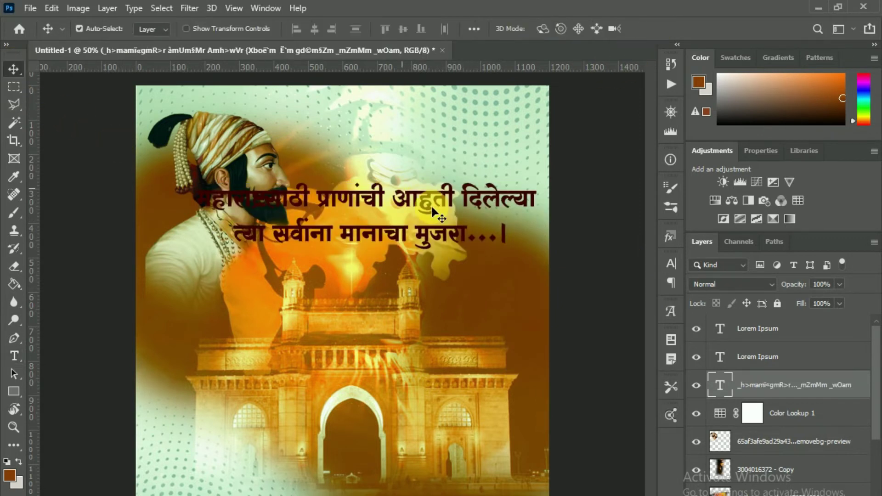
key("ctrl+t")
left_click_drag(207, 258, 344, 221)
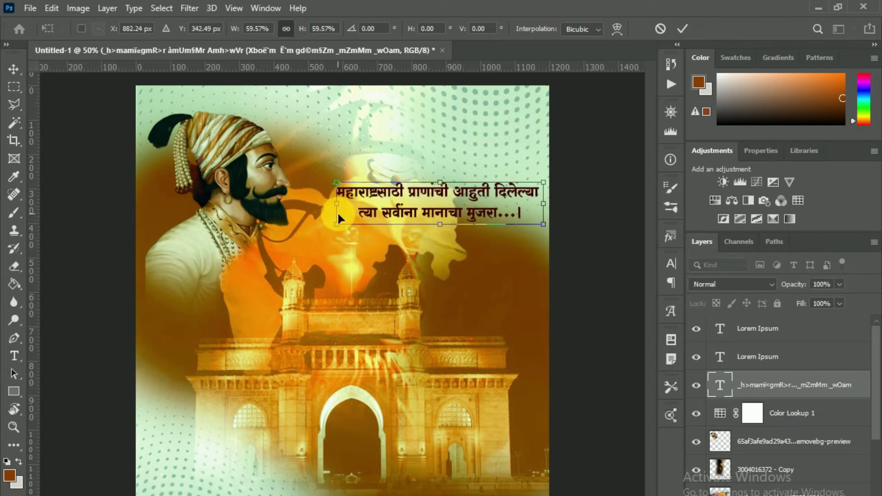
left_click_drag(384, 194, 384, 109)
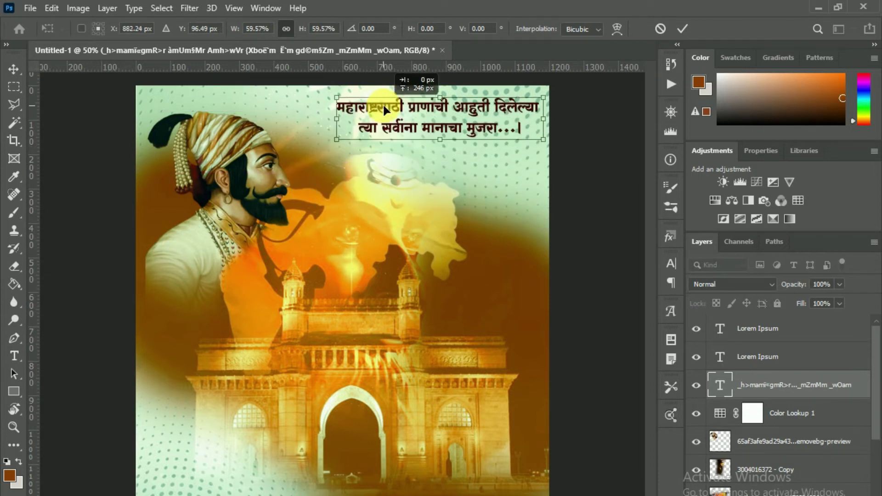
key("Return")
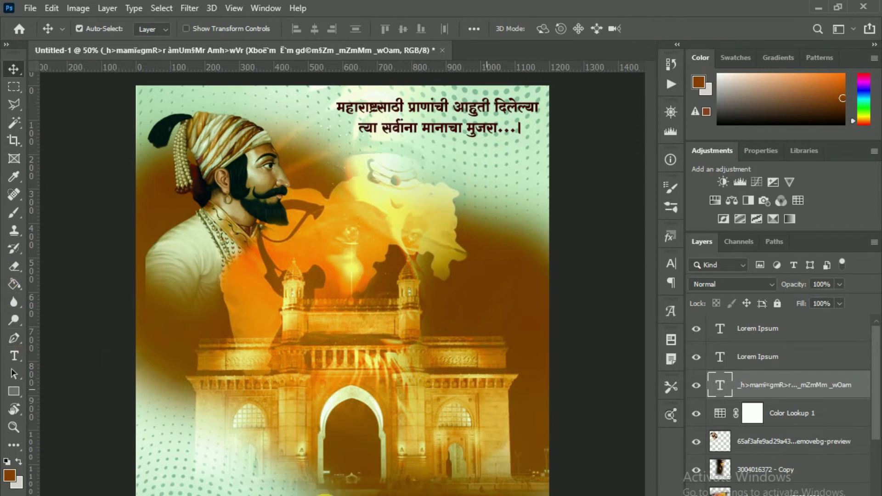
Place the orange calligraphy PNG from the Desktop onto the poster
key("ctrl")
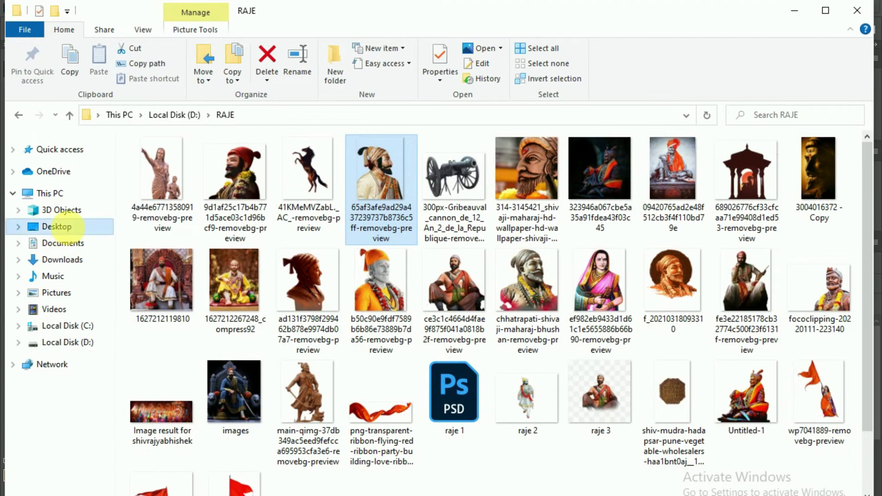
left_click(69, 230)
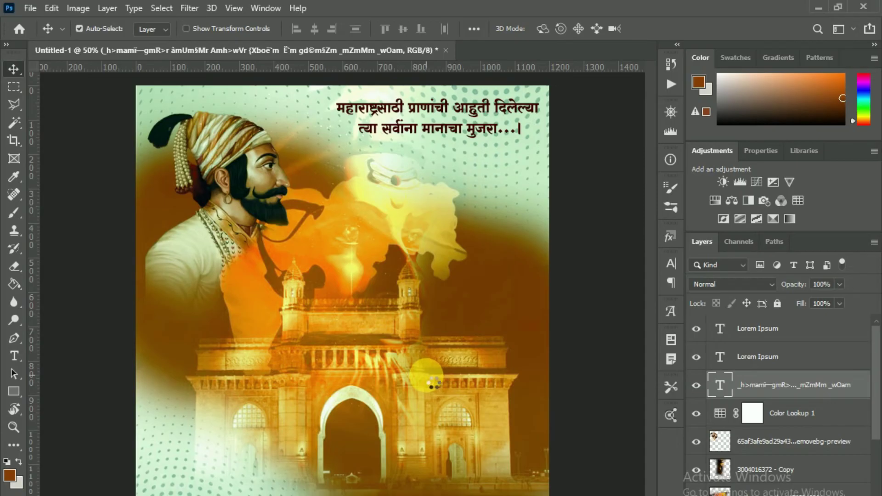
left_click_drag(433, 382, 426, 378)
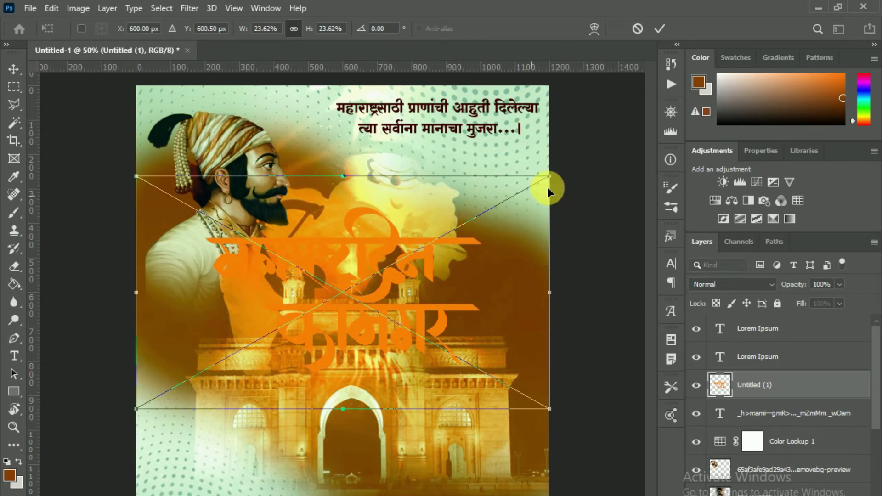
Shrink the calligraphy title and move it lower right over the Gateway of India
left_click_drag(548, 176, 346, 291)
left_click_drag(450, 272, 478, 300)
key("Return")
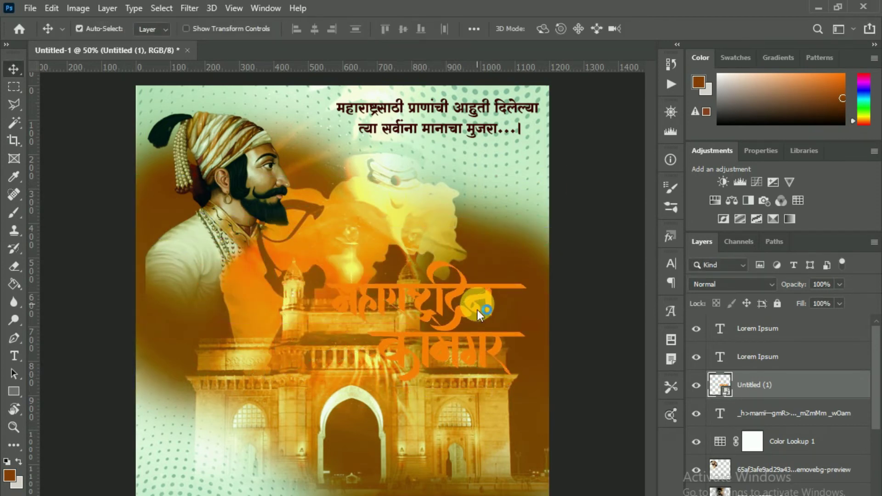
Fade the Gateway of India layer to 42% opacity
scroll(762, 414, "down", 3)
left_click(772, 441)
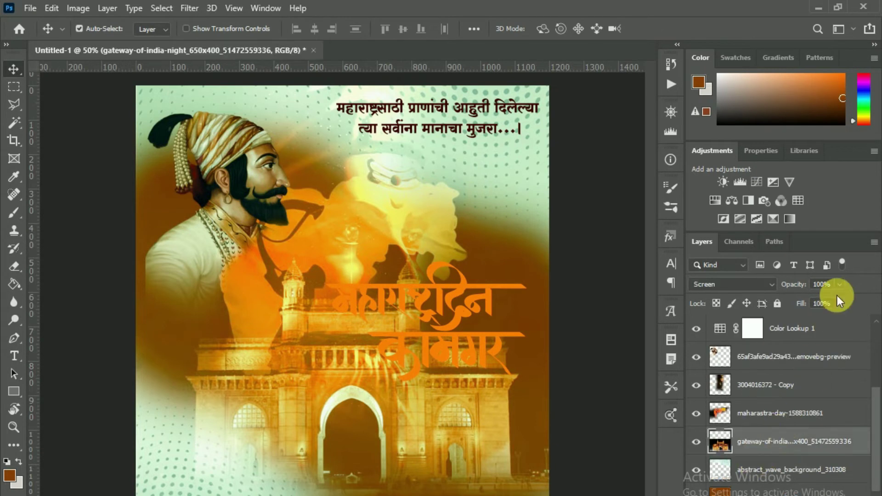
mouse_move(785, 281)
left_mouse_down()
mouse_move(762, 300)
mouse_move(746, 294)
left_mouse_up()
scroll(779, 398, "up", 3)
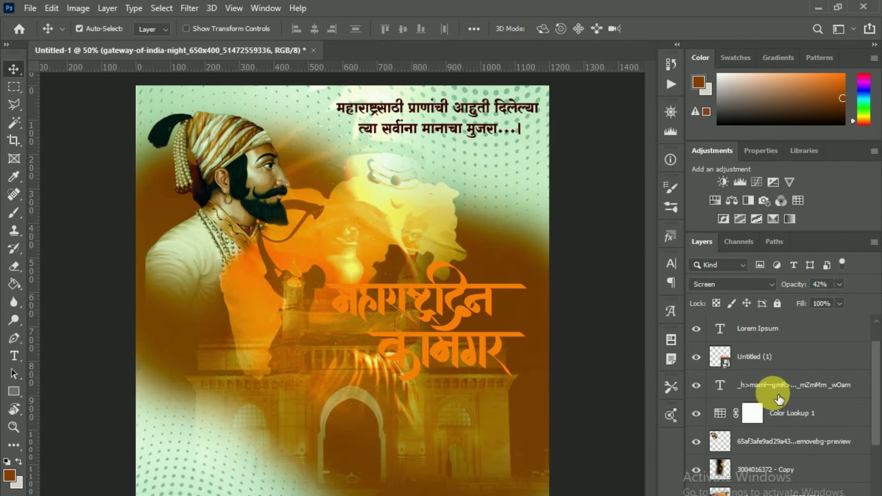
scroll(780, 399, "up", 1)
left_click(749, 388)
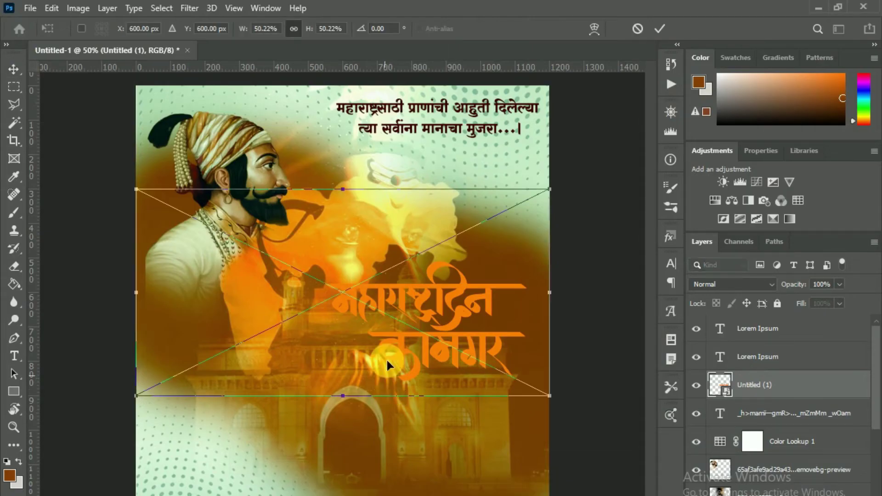
Position the light-brown paper texture over the title and clip it to the calligraphy layer
left_click_drag(206, 219, 363, 250)
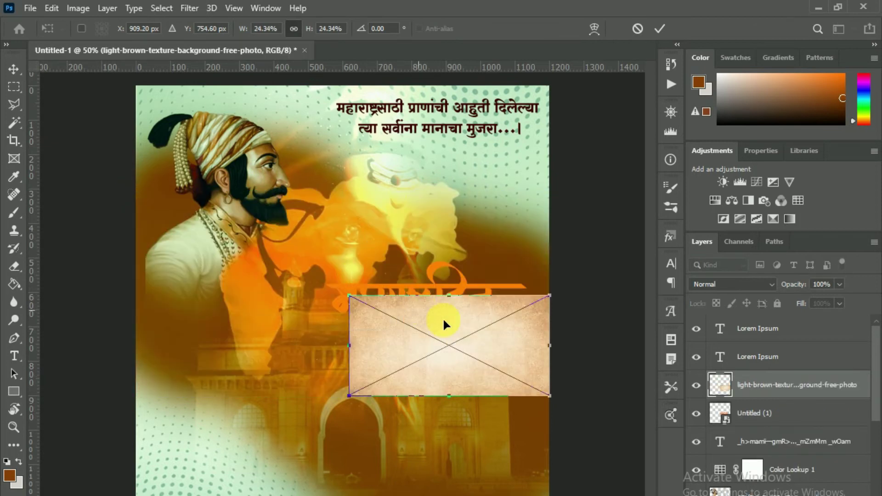
left_click_drag(443, 318, 426, 295)
key("Return")
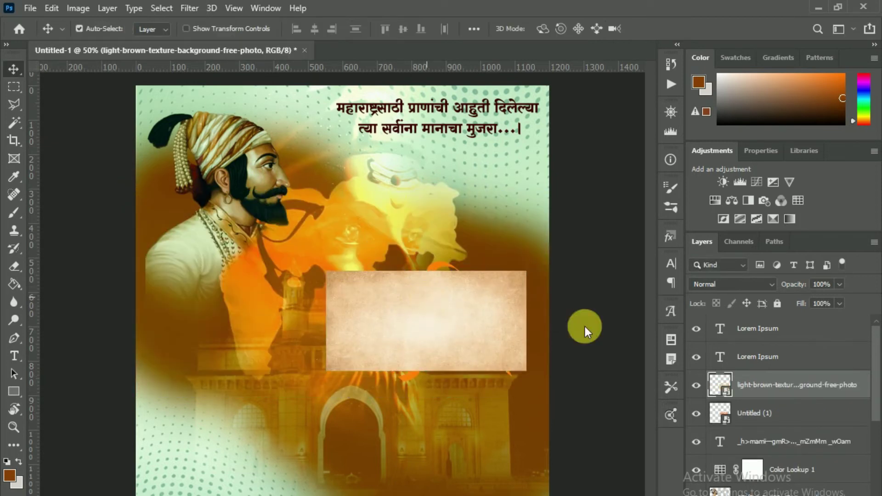
left_click_drag(758, 389, 764, 405)
left_click(764, 407, "alt")
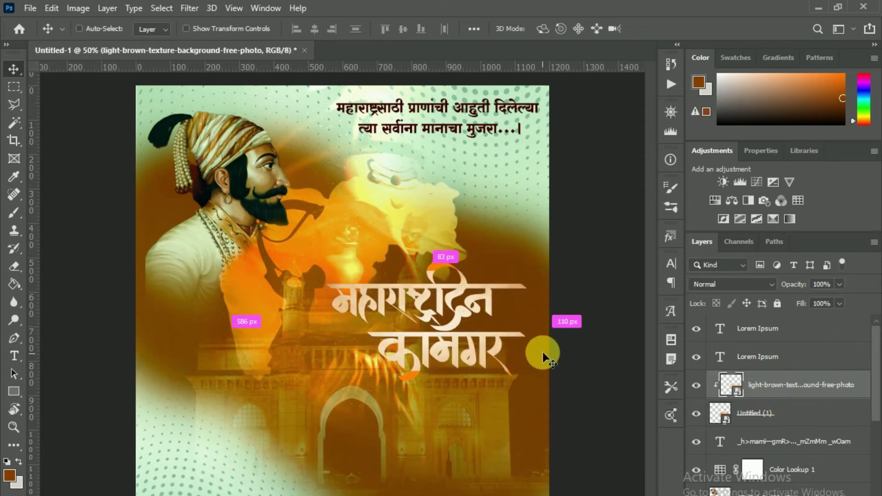
Stretch the clipped texture past the title's top, bottom, left and right edges
key("ctrl+t")
left_click_drag(434, 274, 437, 263)
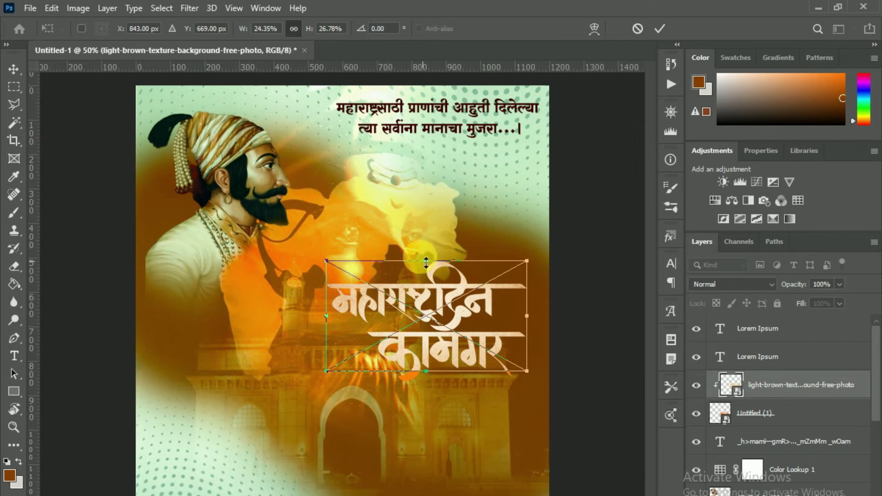
left_click_drag(426, 261, 433, 254)
left_click_drag(426, 370, 426, 388)
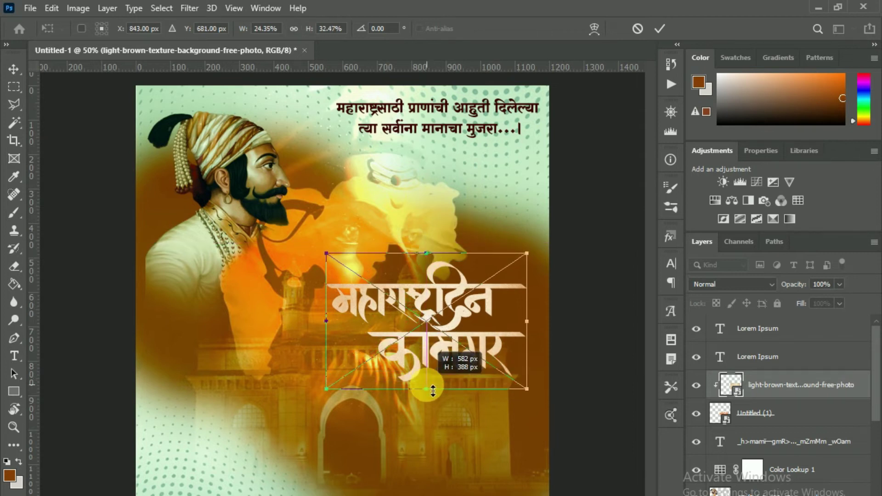
left_click_drag(335, 323, 326, 323)
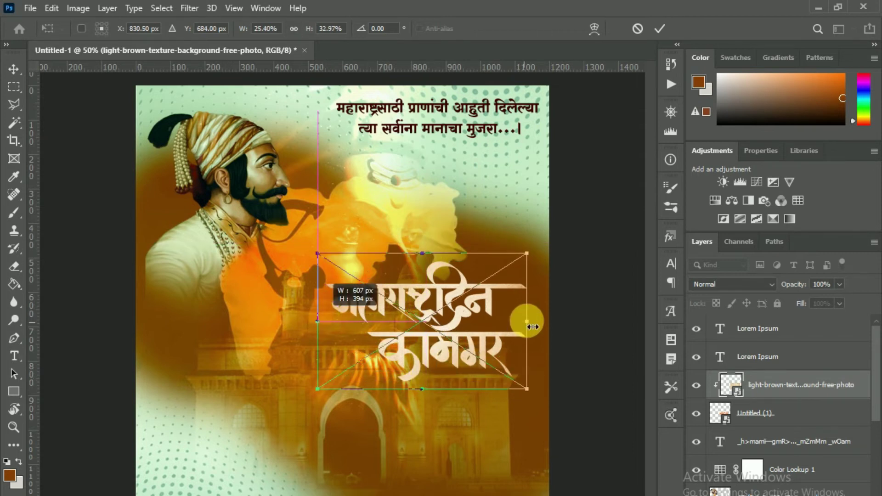
left_click_drag(534, 321, 540, 325)
left_click(660, 29)
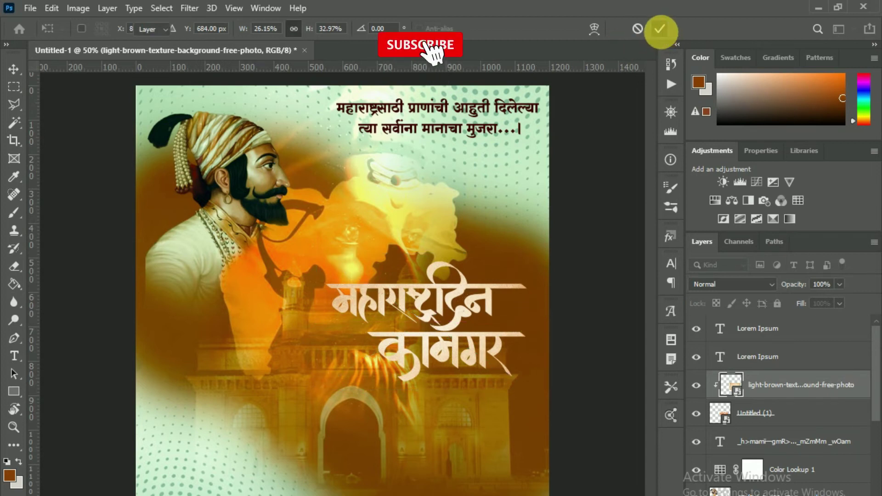
left_click(757, 420)
left_click(780, 494)
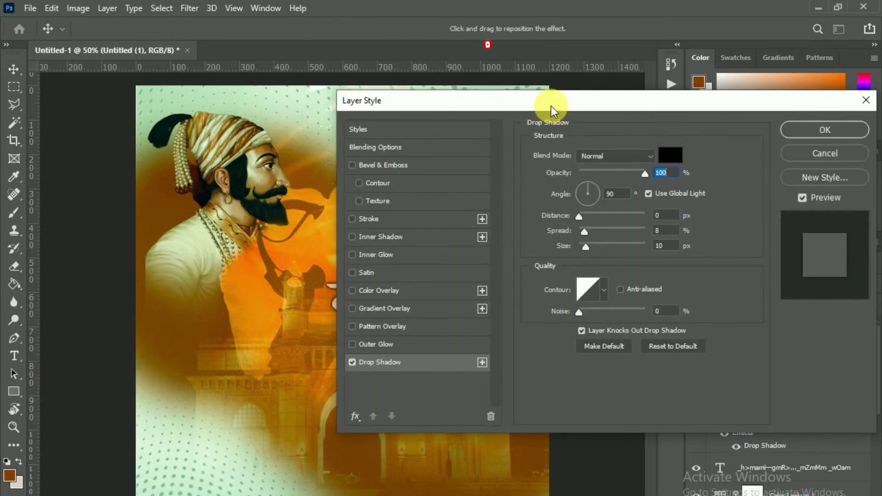
Give the title a drop shadow with Spread 0 and Size 18 px
left_click_drag(551, 108, 723, 186)
left_click_drag(745, 320, 738, 318)
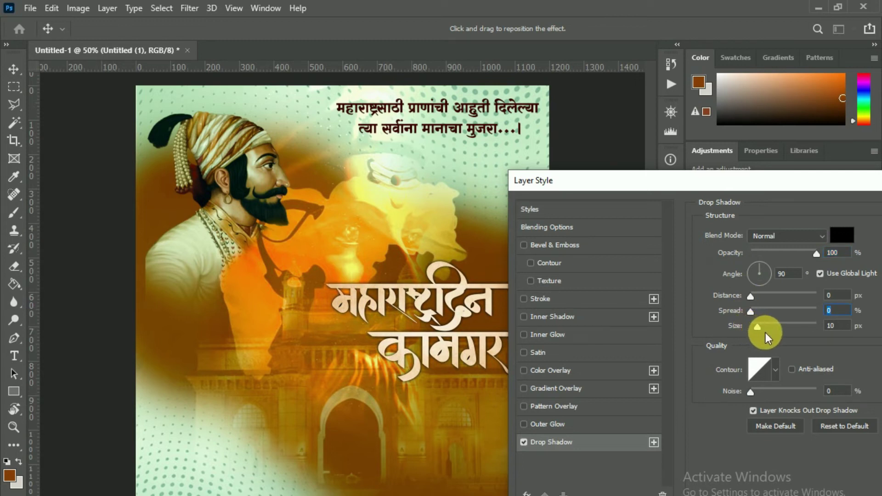
left_click_drag(756, 329, 760, 329)
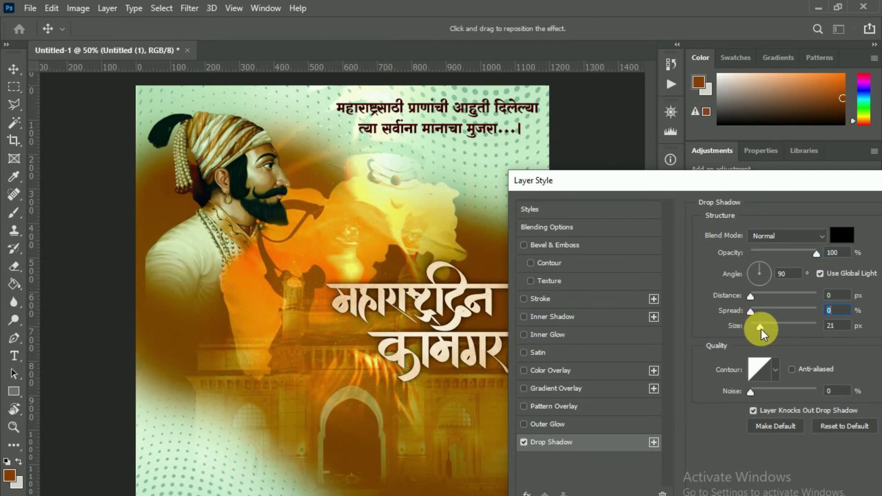
left_click_drag(754, 186, 657, 194)
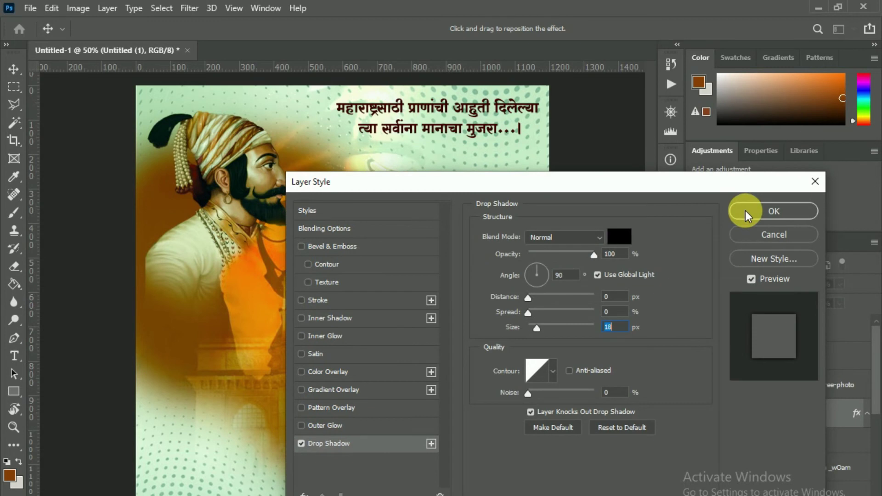
left_click(746, 214)
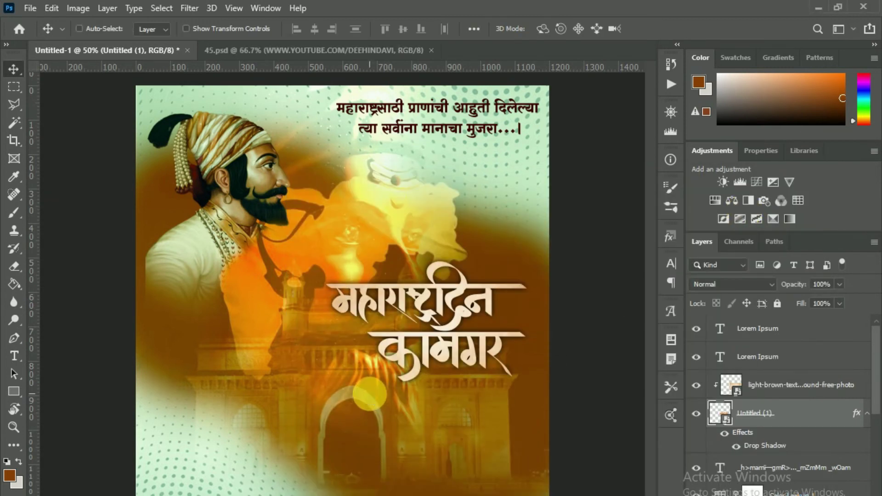
Delete both Lorem Ipsum layers, move the greeting layer to the top, and copy it lower left
key("ctrl")
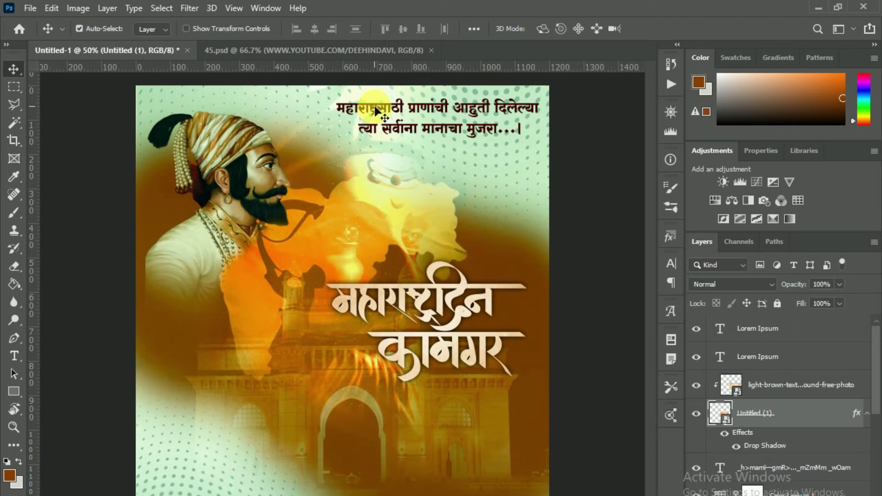
left_click(376, 111)
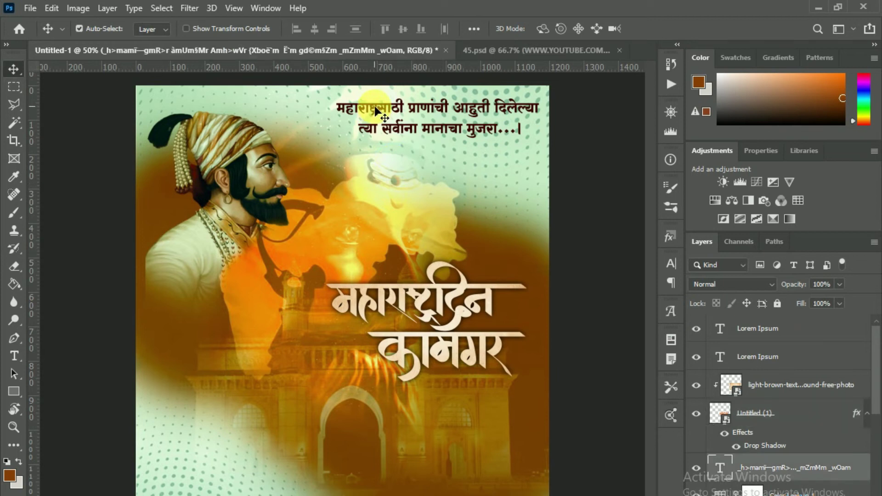
left_click(773, 335)
key("Delete")
key("Delete")
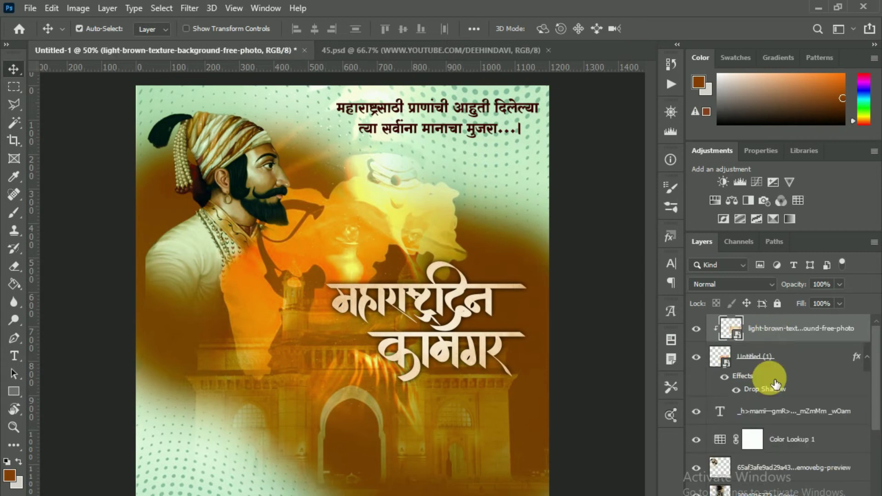
left_click_drag(770, 413, 770, 321)
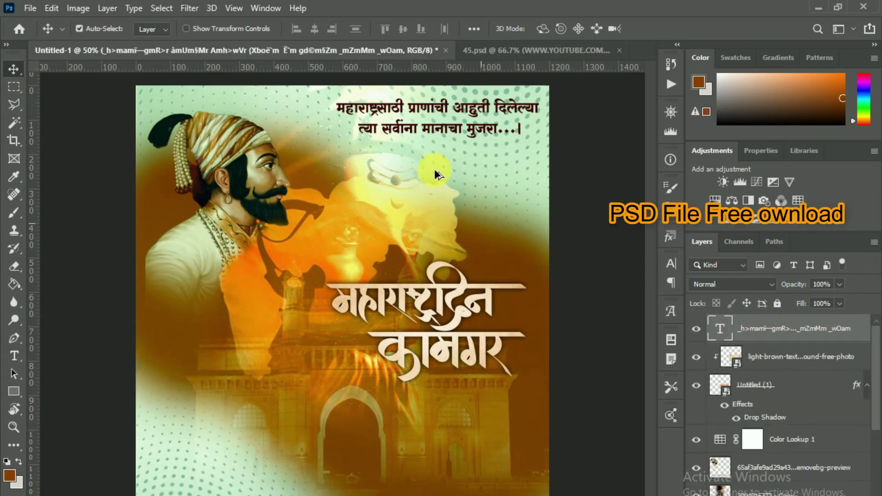
left_click_drag(387, 106, 217, 419)
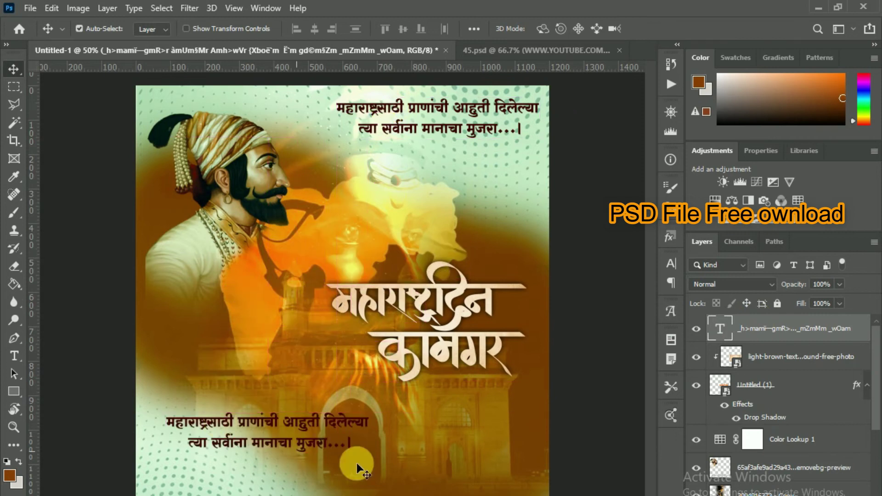
Replace the lower greeting copy with the letter व in beige sampled from the title
left_click(14, 356)
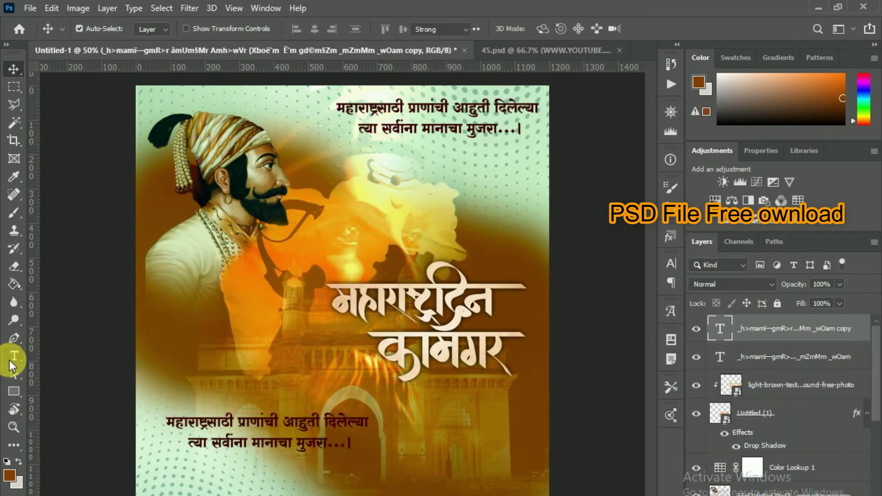
left_click(256, 425)
key("ctrl+a")
key("BackSpace")
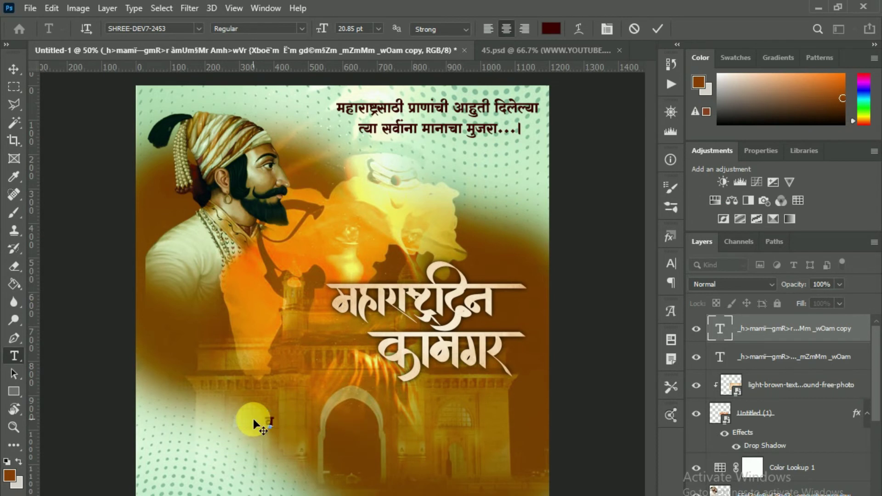
type("aaaaaaa")
left_click(551, 28)
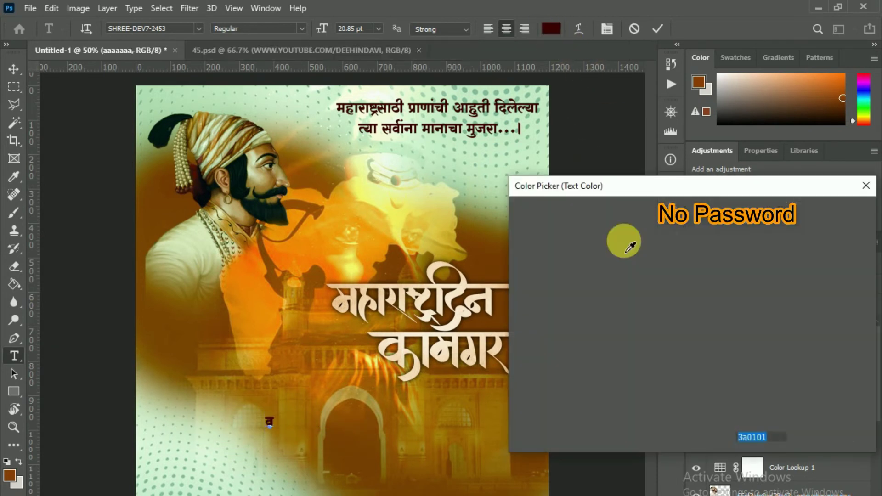
left_click(518, 219)
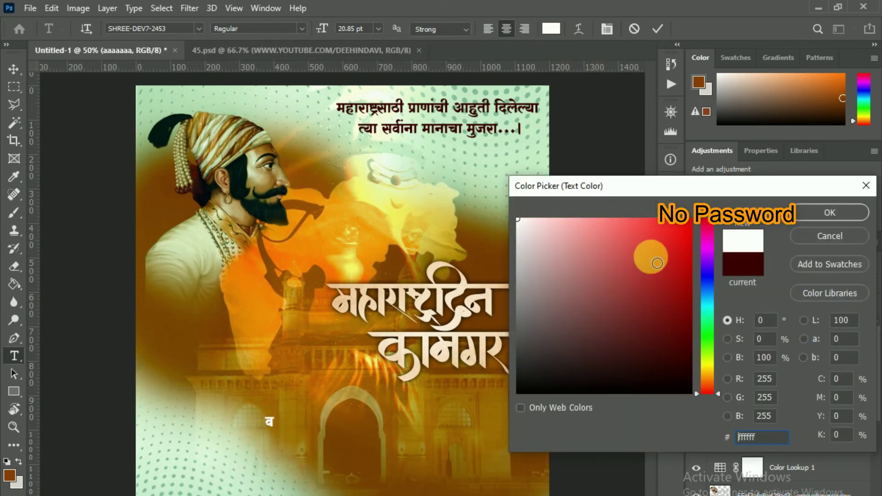
left_click(799, 215)
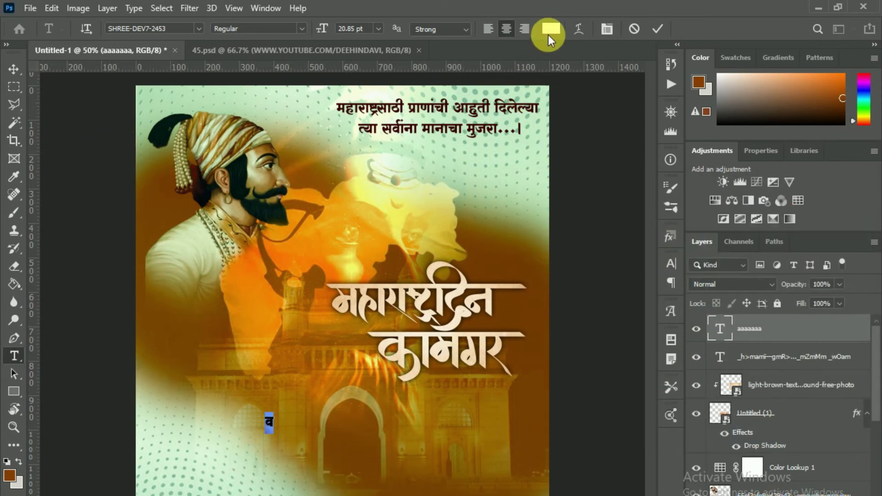
left_click(450, 301)
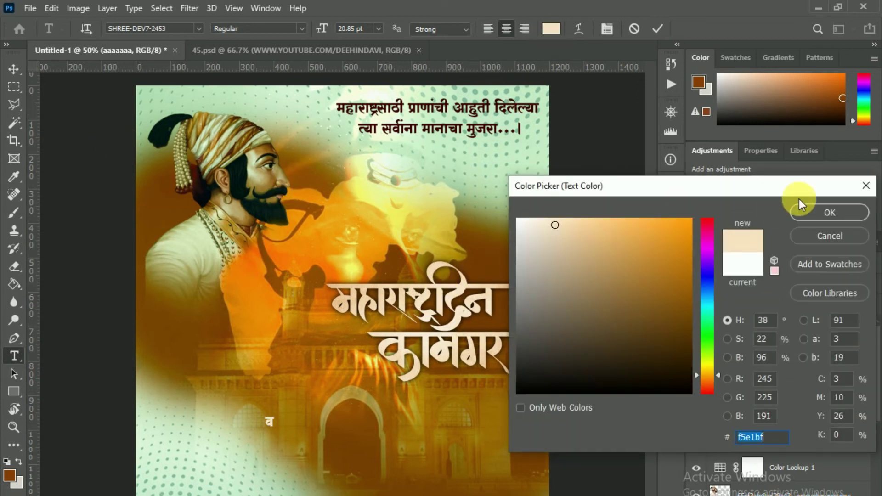
left_click(802, 212)
left_click(12, 69)
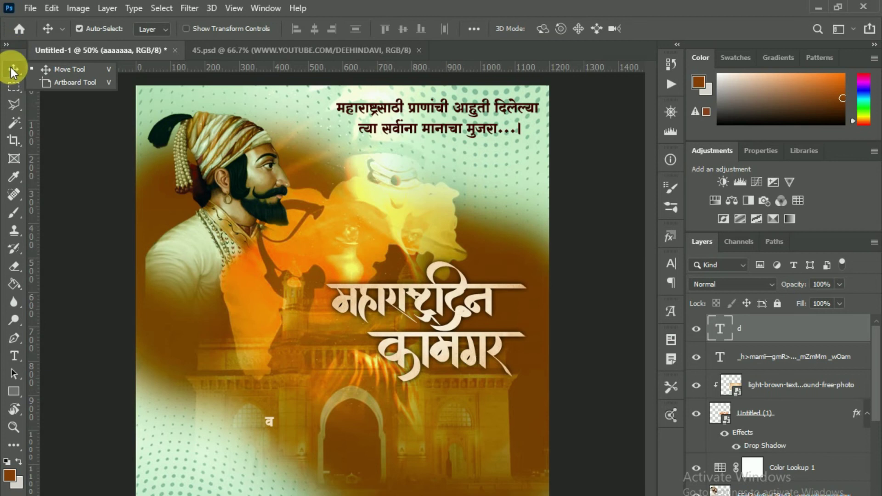
Enlarge the व letter to about 263% and place it before the second title word
key("ctrl+t")
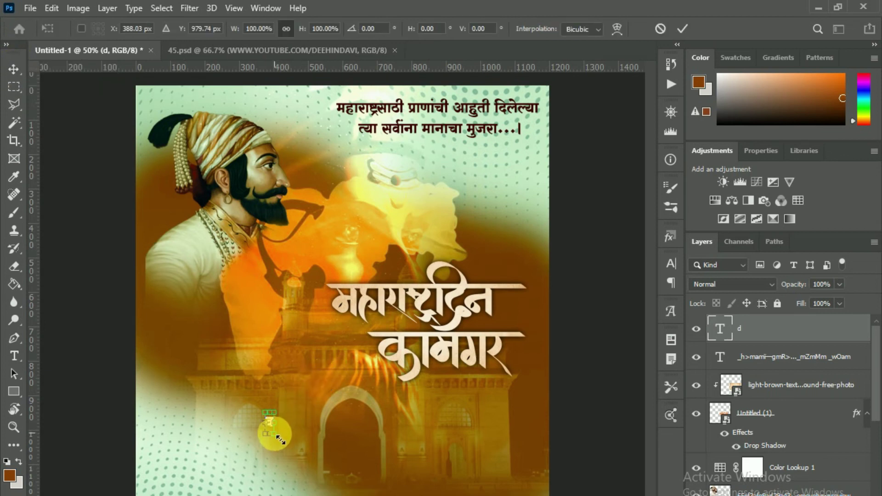
left_click_drag(280, 440, 308, 458)
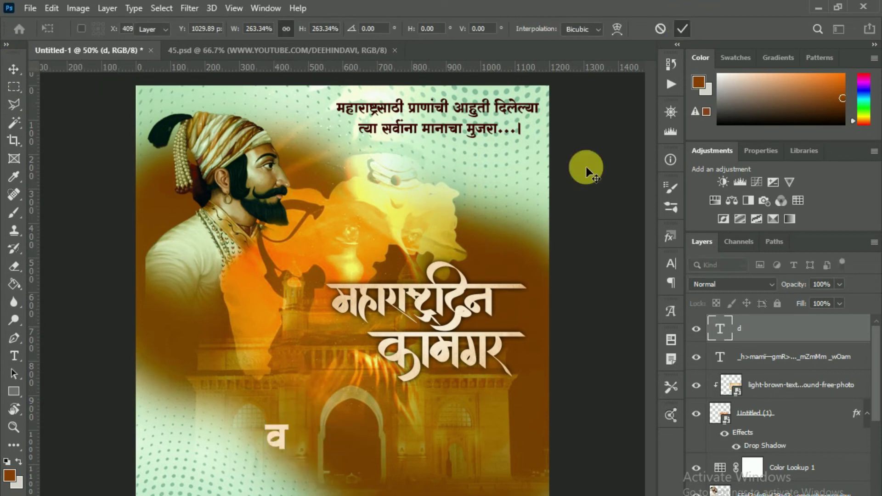
key("Return")
left_click_drag(354, 346, 334, 426)
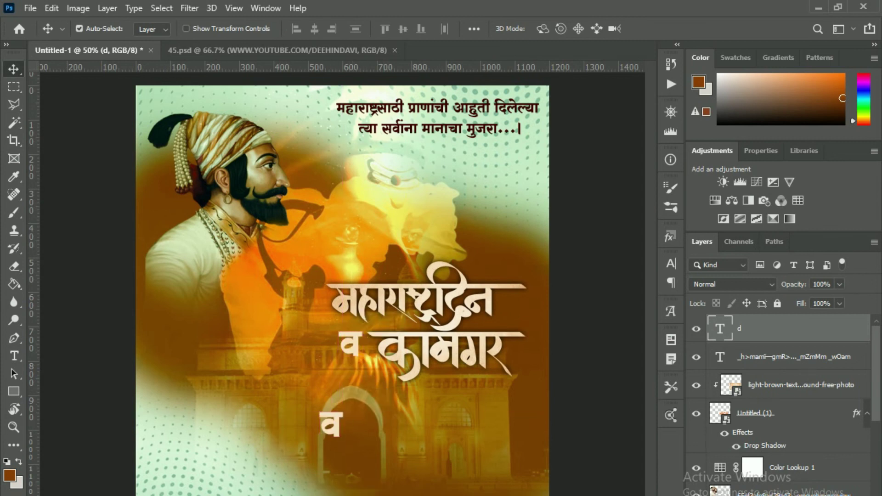
Replace the copied व text with the greeting 'दिना निमित्त सर्वांना / हार्दिक शुभेच्छा...!'
left_click(14, 356)
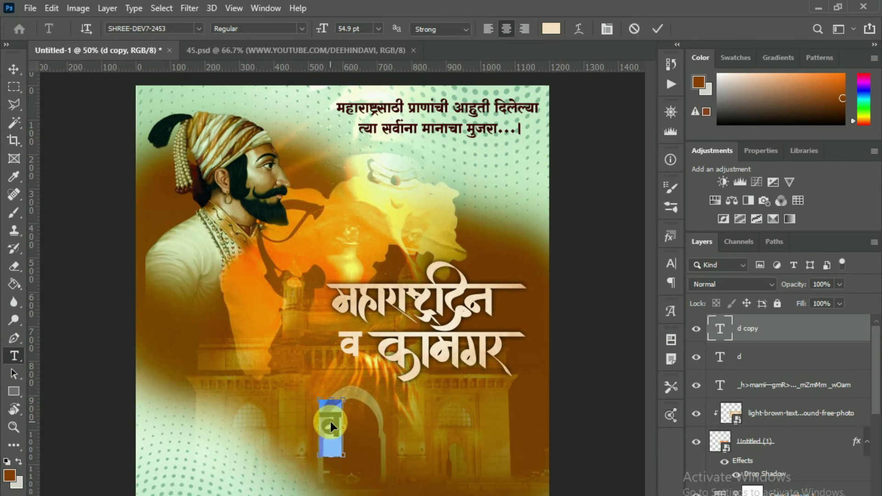
double_click(333, 427)
type("दिना निमित्त सर्वांना हार्दिक शुभेच्छा...!")
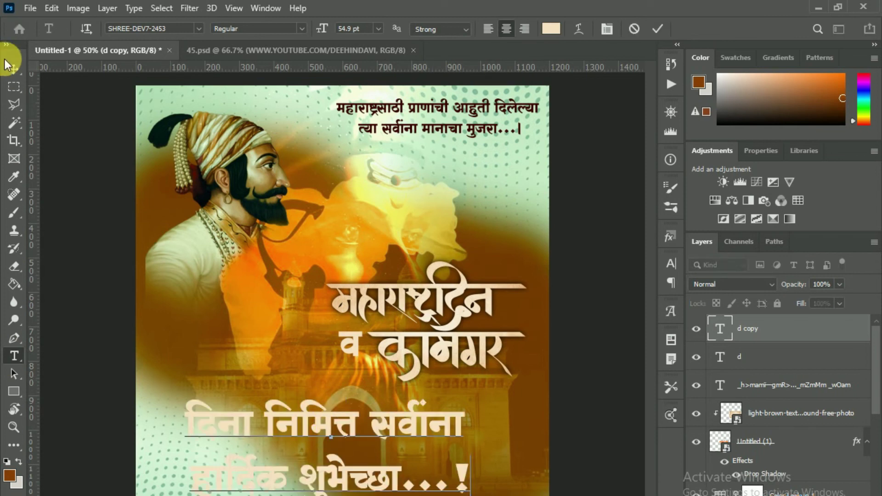
left_click(11, 69)
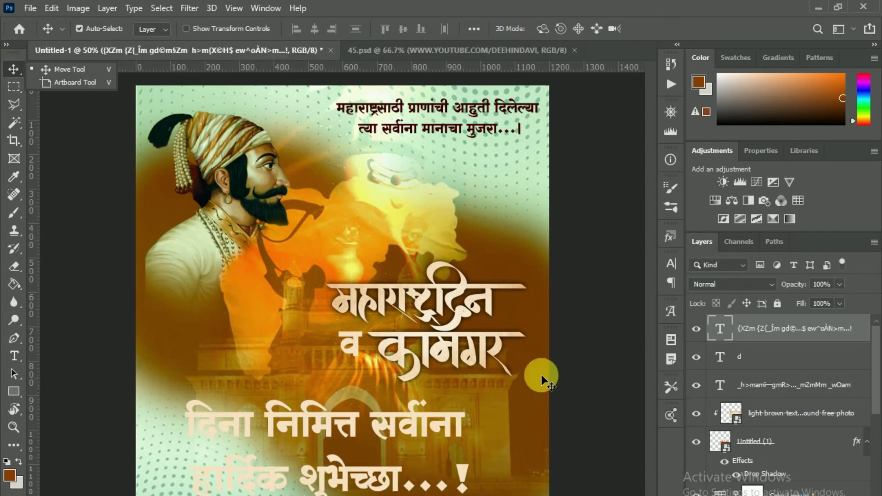
Shrink the greeting to about 37%, place it under the title at right, and add a drop shadow
key("ctrl+t")
left_click_drag(470, 400, 301, 469)
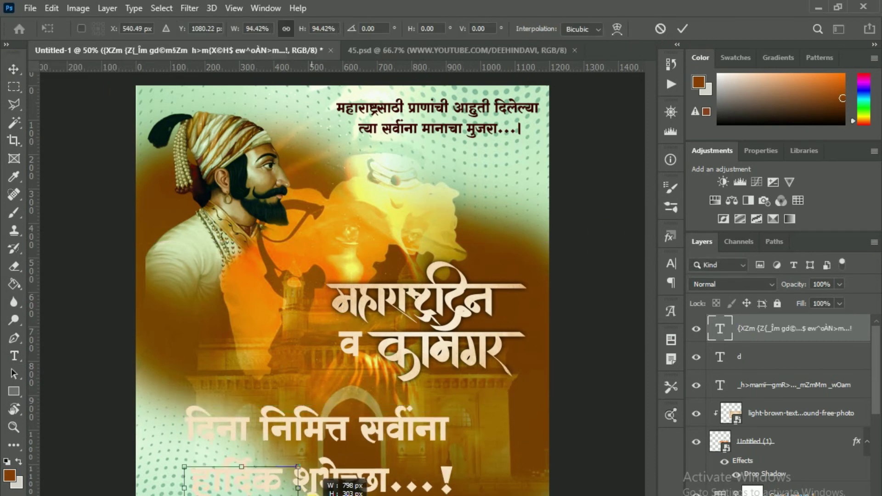
left_click_drag(257, 487, 484, 396)
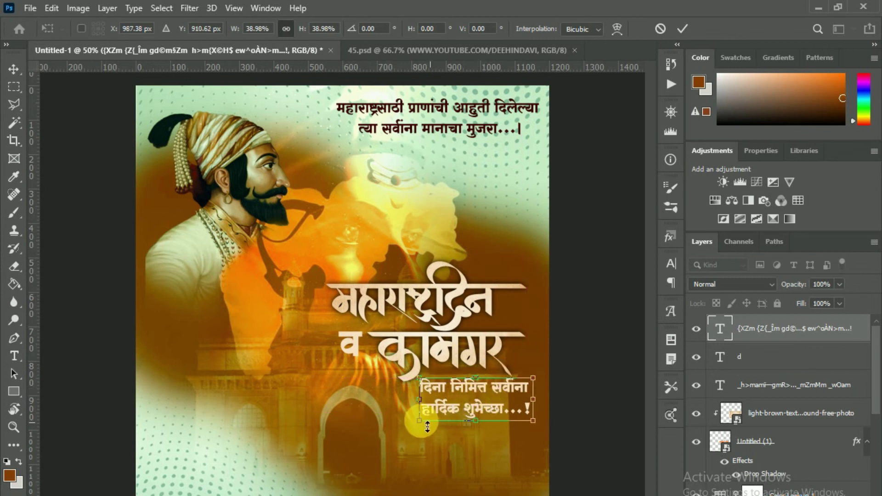
left_click_drag(419, 420, 424, 418)
key("Return")
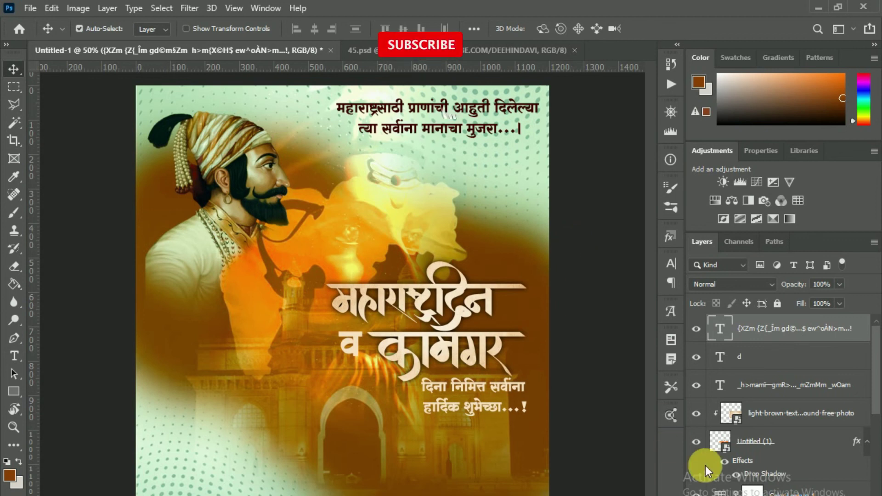
left_click(783, 491)
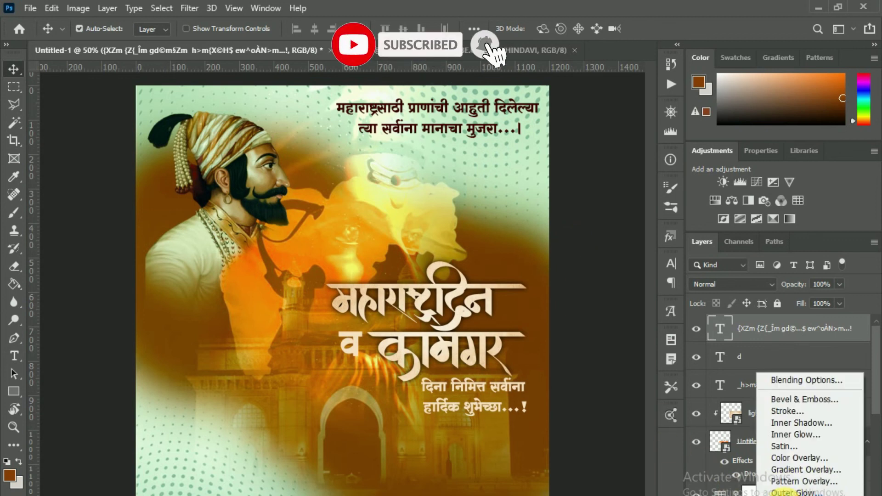
left_click(568, 358)
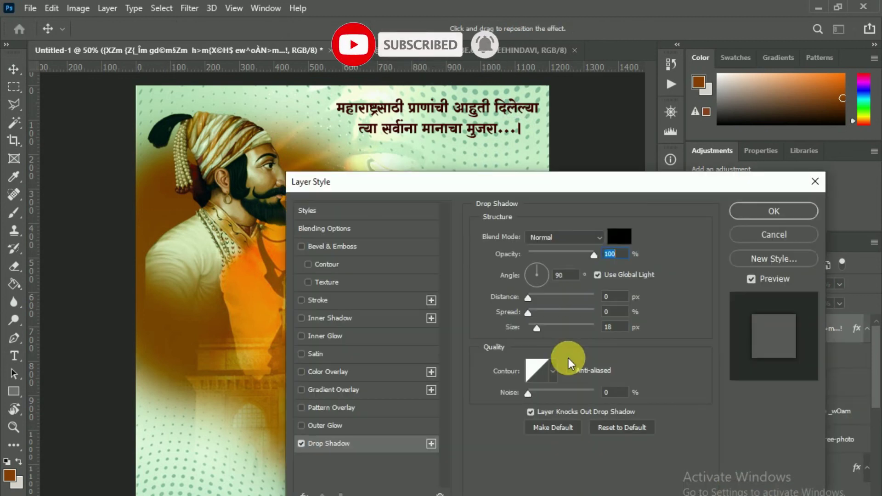
left_click(753, 212)
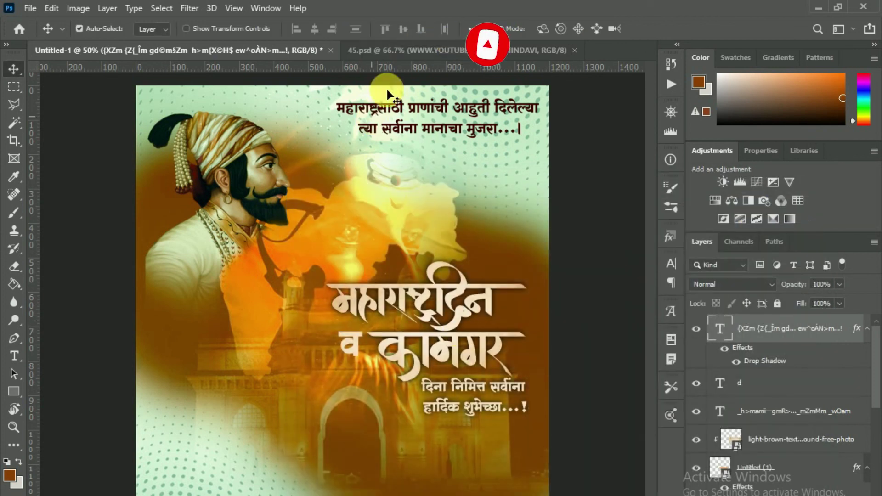
Copy the designer credits text from 45.psd into the poster along its bottom edge
left_click(391, 51)
left_click_drag(375, 249, 291, 368)
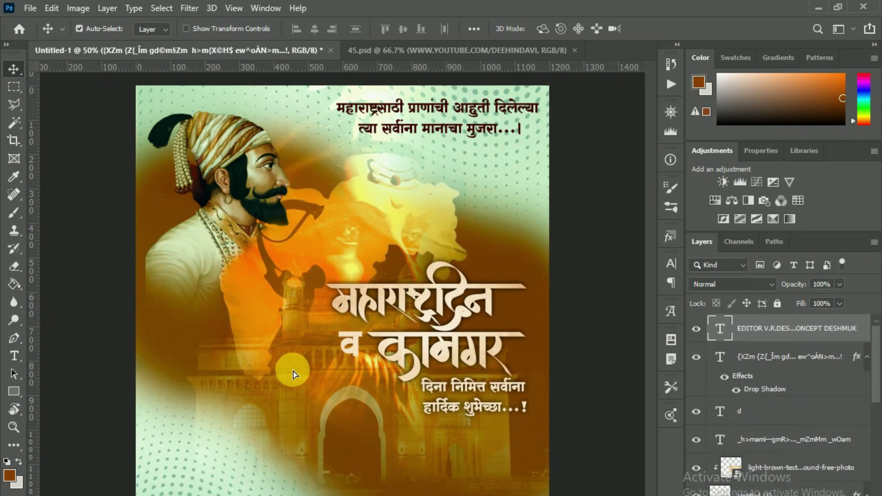
left_click_drag(293, 371, 311, 467)
left_click(18, 360)
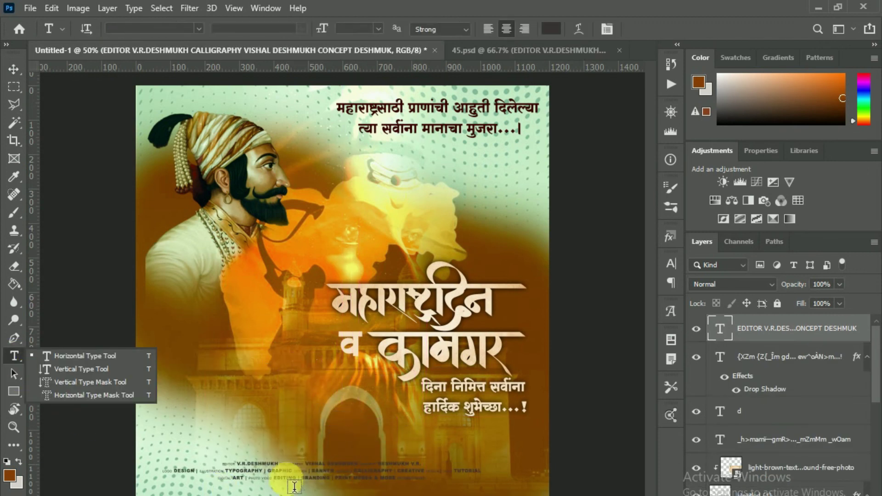
Bring the vertical web address text from 45.psd into the poster
left_click(275, 469, "ctrl")
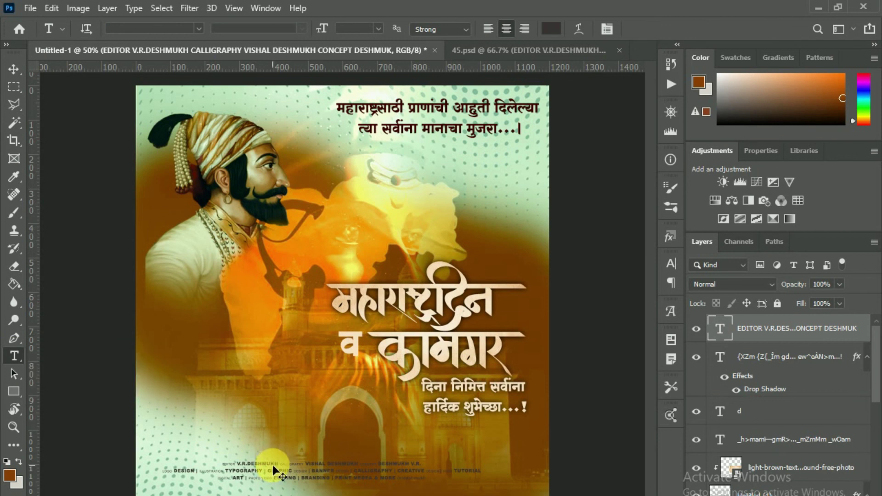
left_click_drag(275, 469, 94, 238)
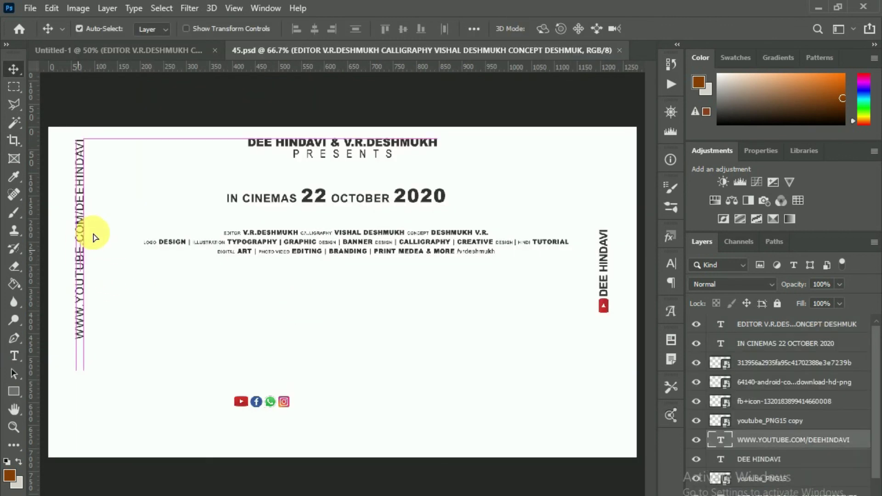
mouse_move(94, 237)
left_mouse_down()
mouse_move(150, 303)
mouse_move(145, 325)
left_mouse_up()
Place the vertical web address along the left edge and make its text white
left_click(14, 356)
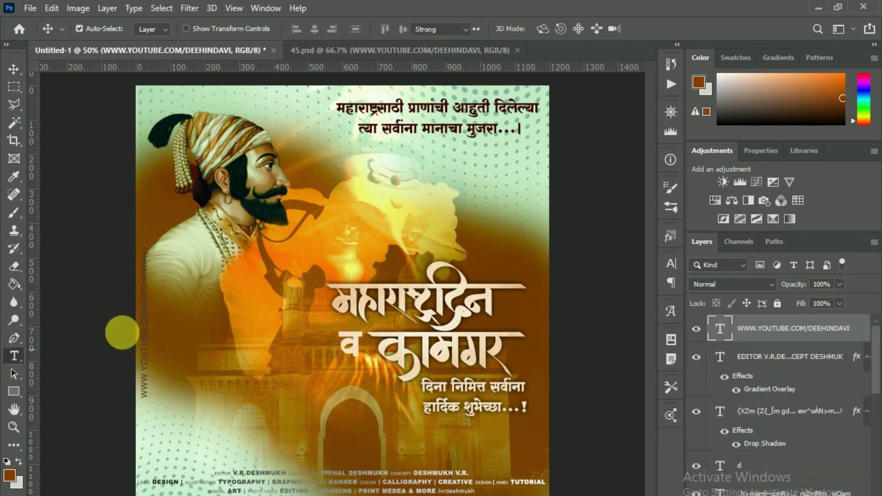
left_click(145, 318)
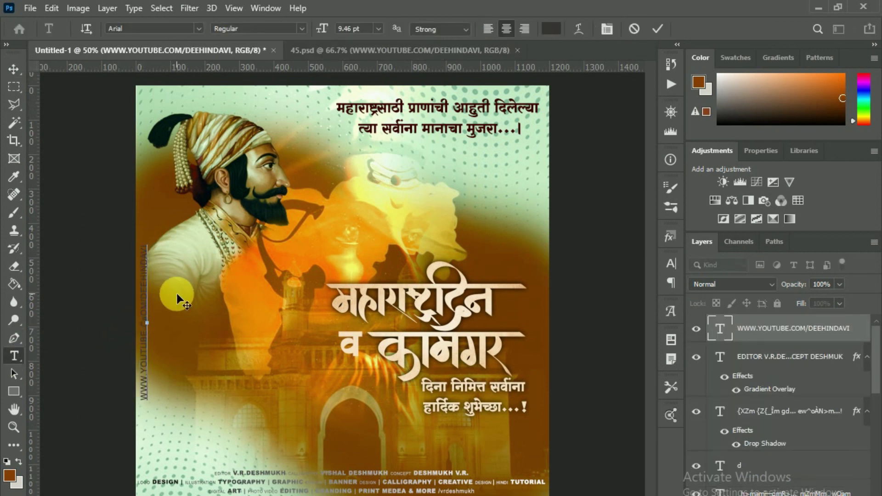
left_click(551, 29)
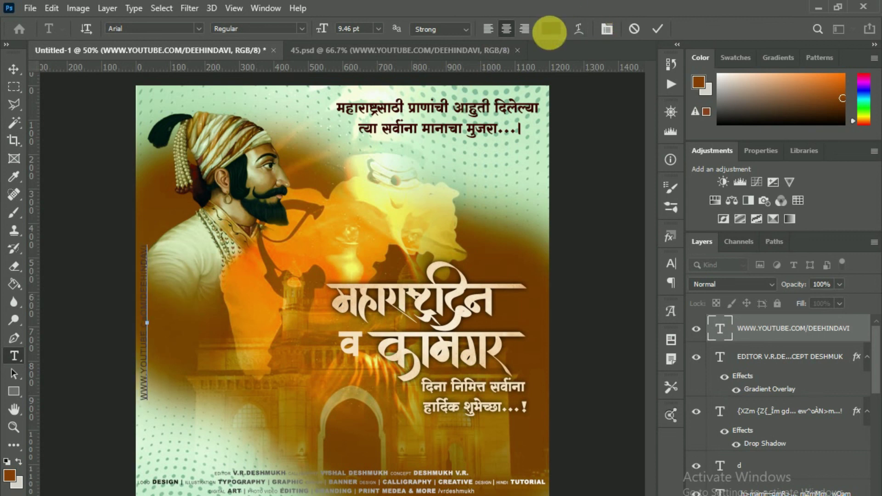
left_click(830, 212)
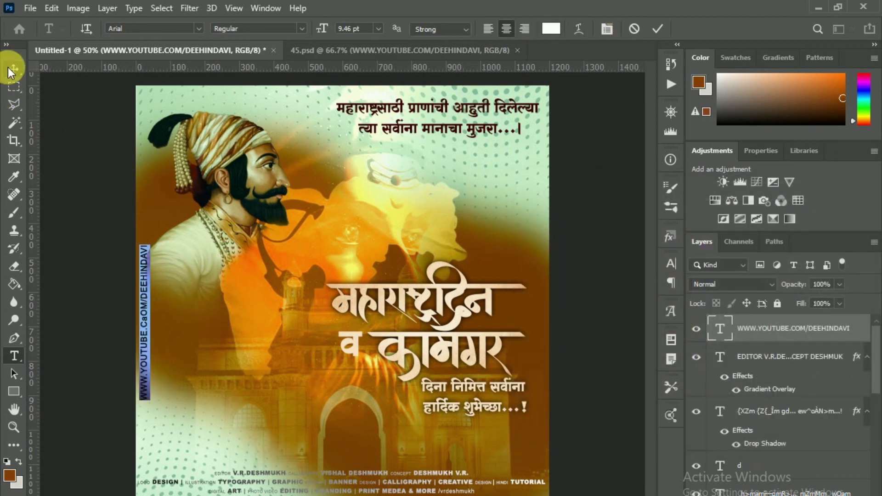
left_click(13, 69)
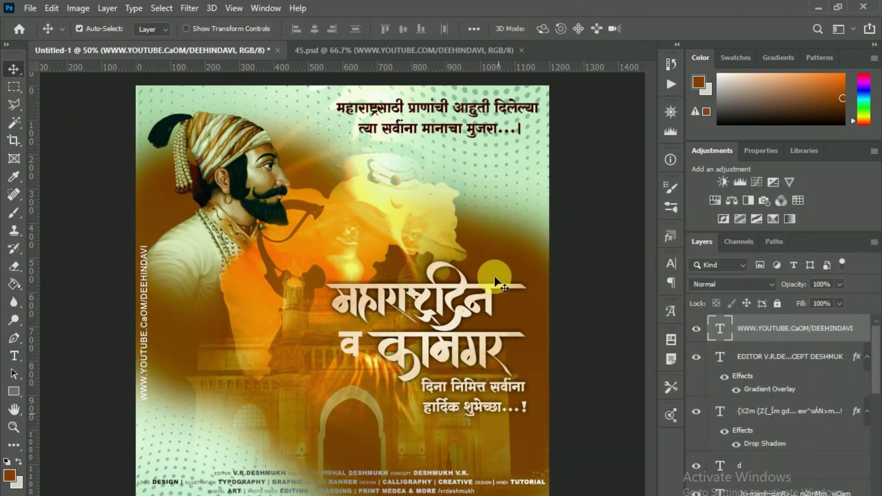
left_click(29, 8)
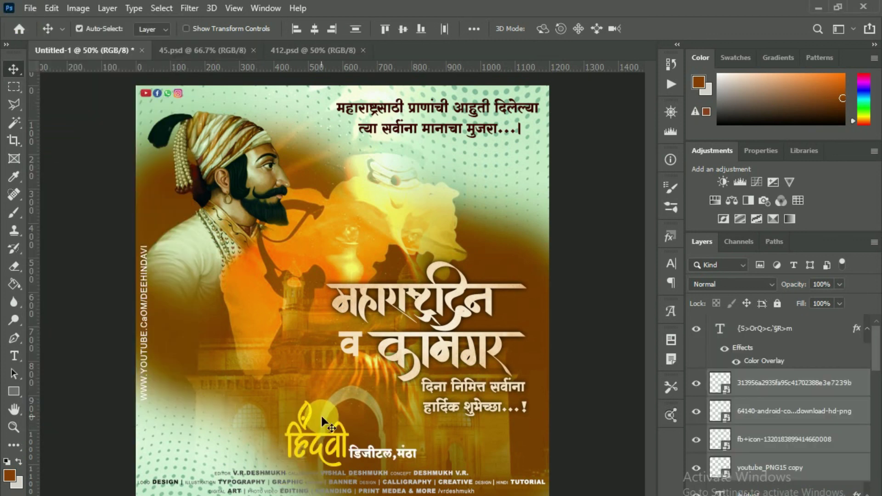
Select the डिजिटल,मंठा logo text layer in the Layers panel
left_click(791, 330)
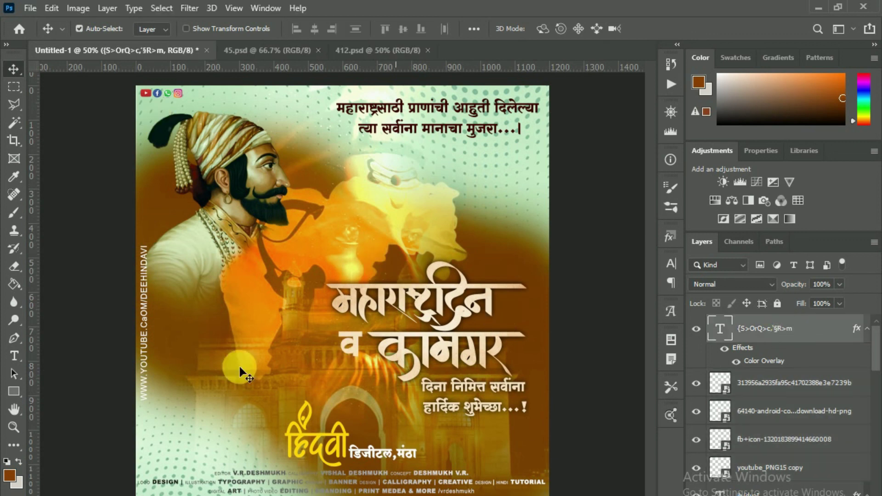
scroll(374, 365, "down", 1)
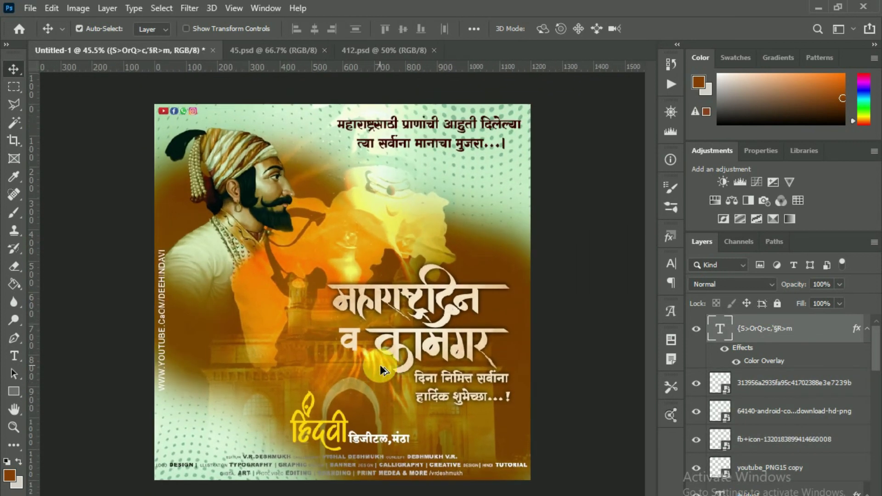